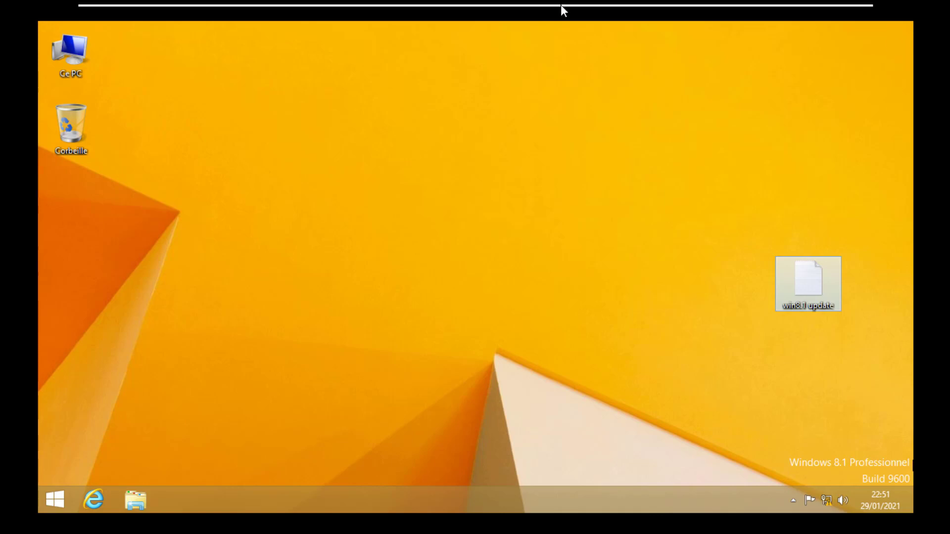
# - Open the file explorer and launch the Encarta 2009 - Collection installer from DVD drive E:
pyautogui.click(459, 267)
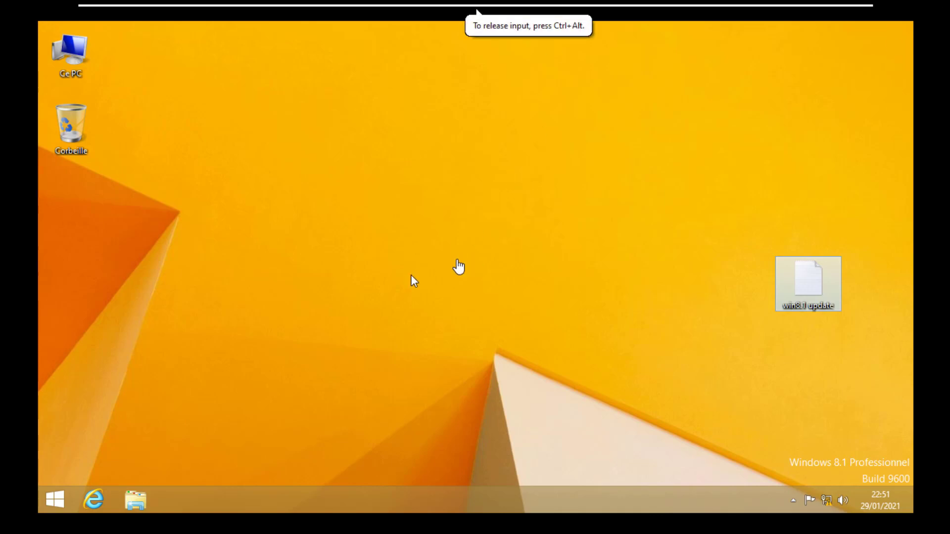
pyautogui.click(134, 500)
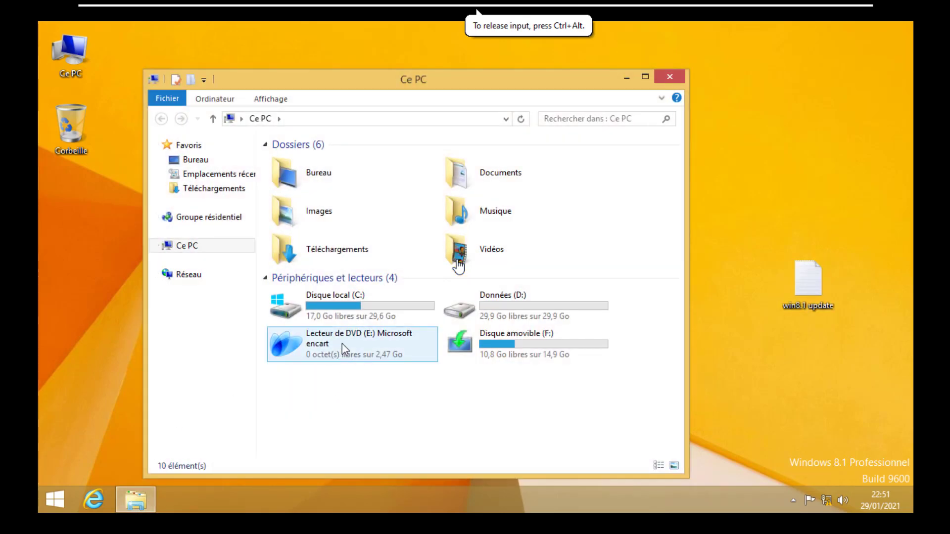
pyautogui.doubleClick(342, 344)
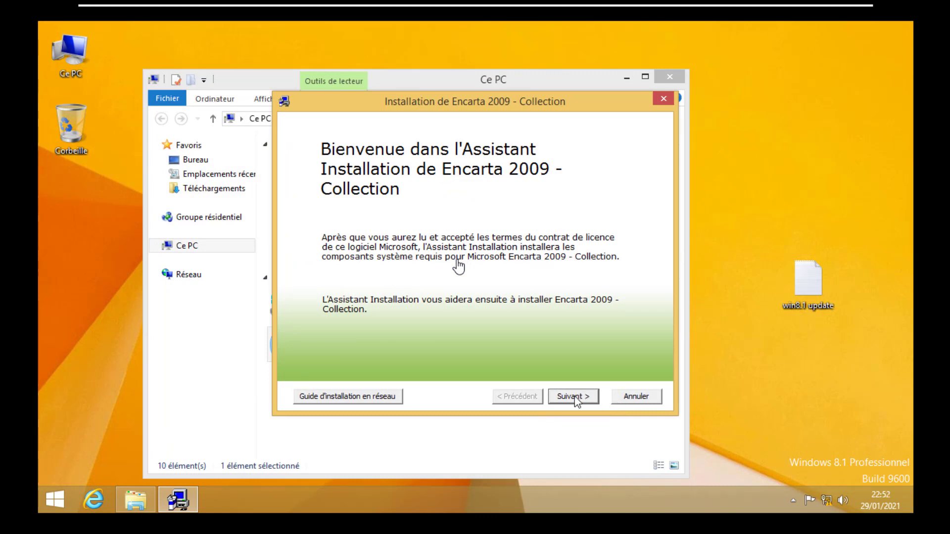
# - Accept the Encarta 2009 licence terms and start the installation, allowing Microsoft Encarta to make changes to the computer
pyautogui.click(574, 397)
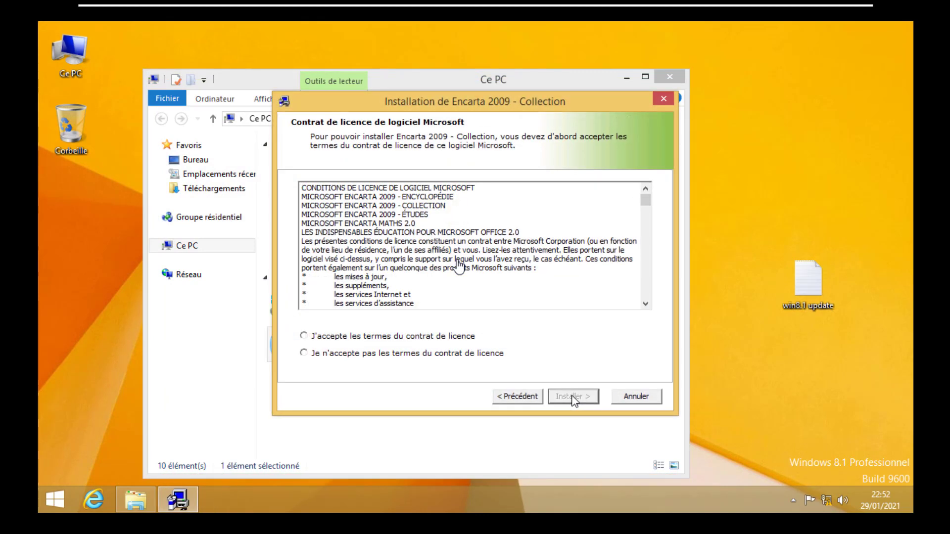
pyautogui.click(411, 338)
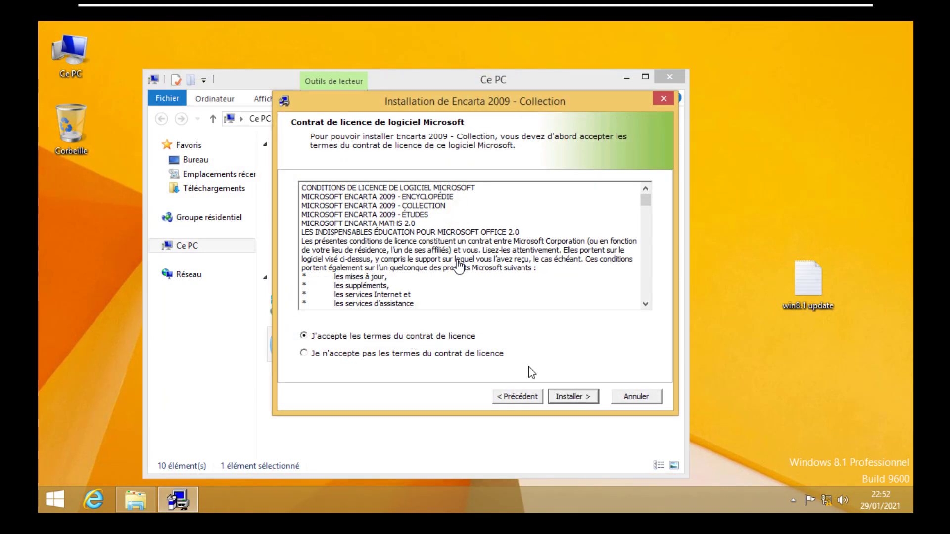
pyautogui.click(573, 396)
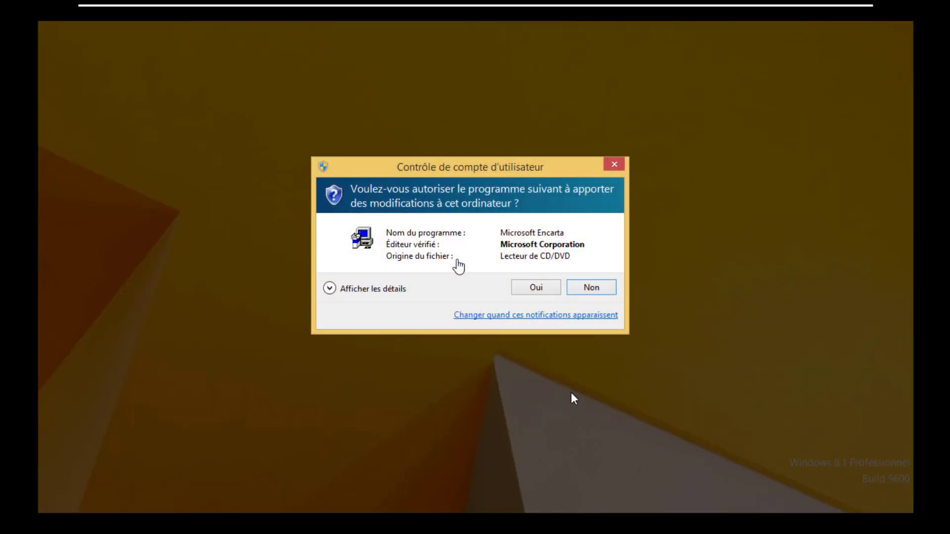
pyautogui.click(536, 288)
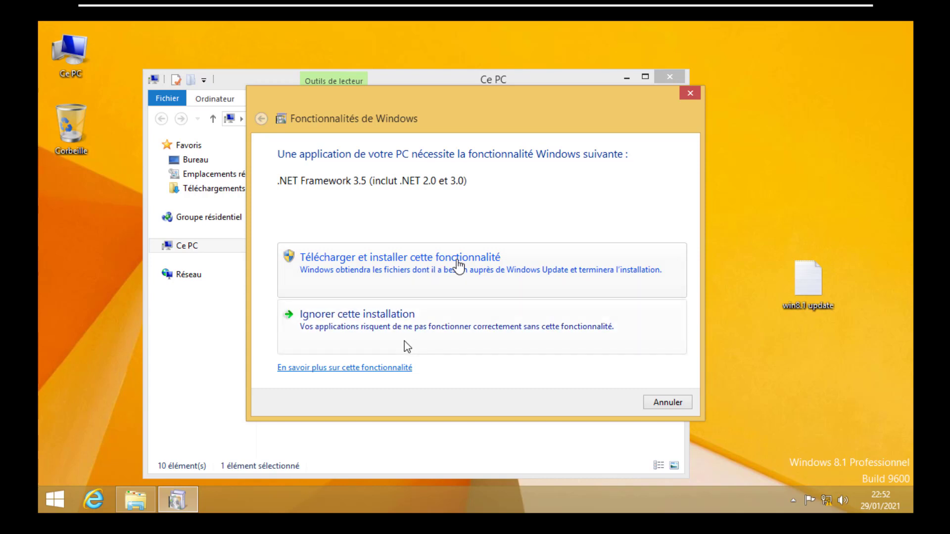
# - Skip the .NET Framework 3.5 feature installation and dismiss the Encarta installer's error message
pyautogui.click(387, 322)
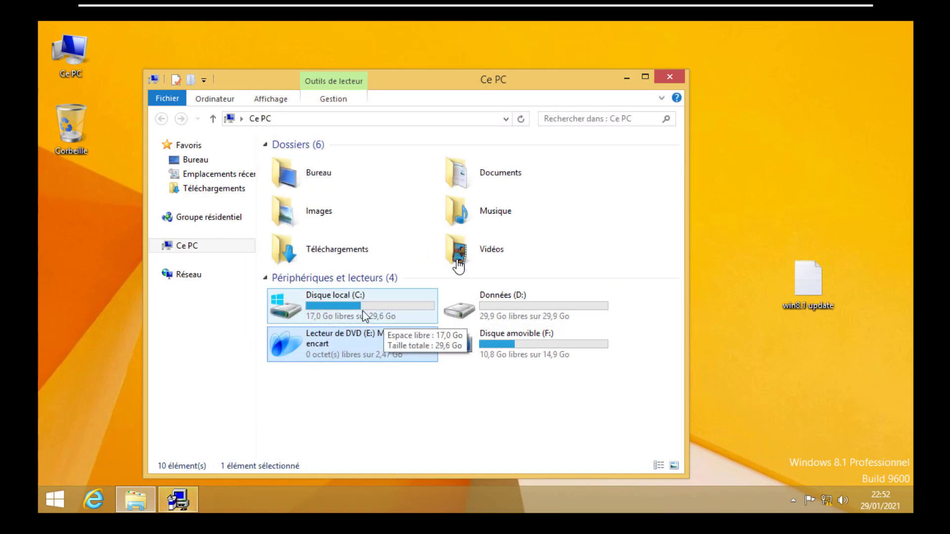
pyautogui.click(174, 501)
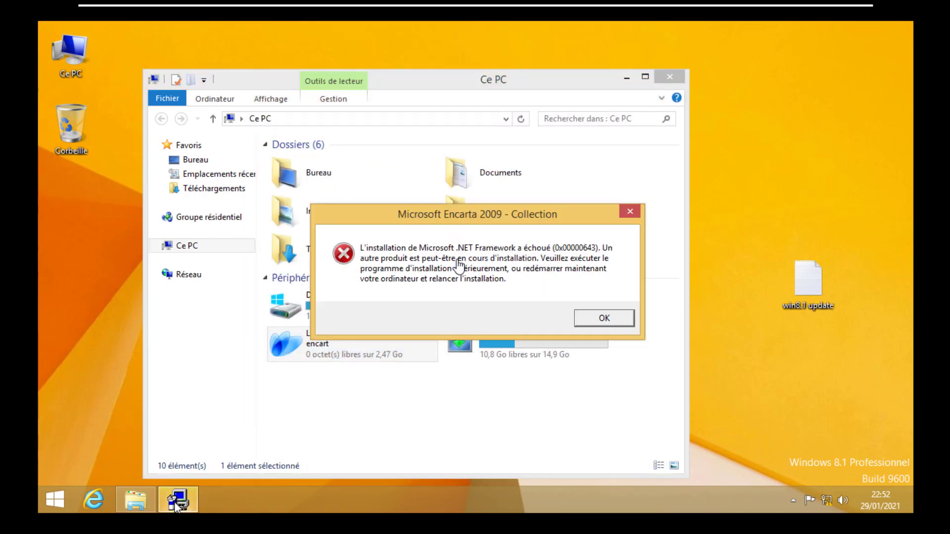
pyautogui.click(607, 324)
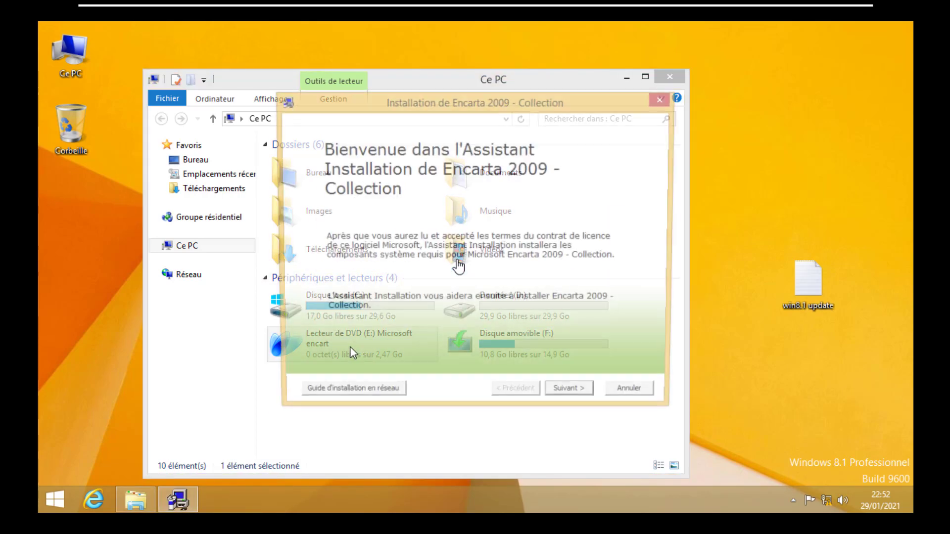
# - Run the Encarta setup again with the licence accepted and try to download and install .NET Framework 3.5
pyautogui.click(574, 399)
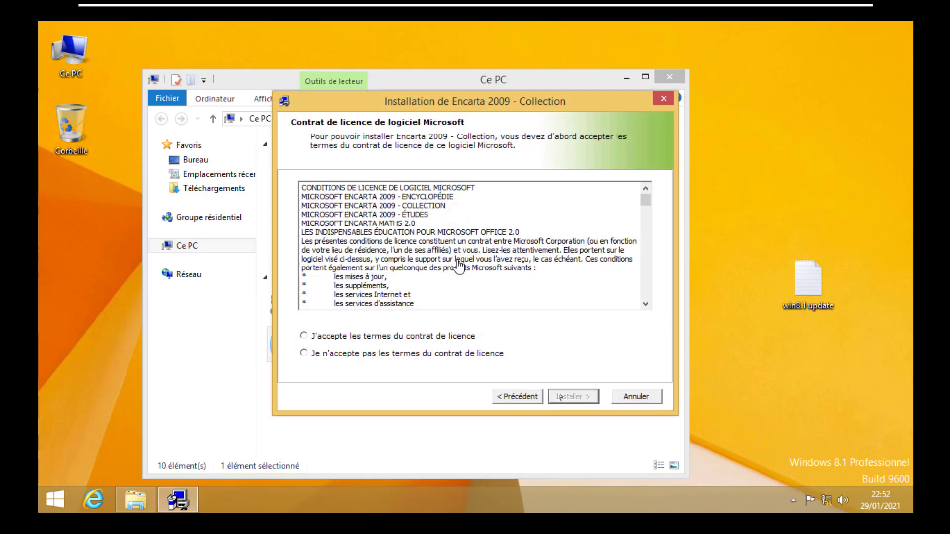
pyautogui.click(417, 338)
pyautogui.click(569, 396)
pyautogui.click(537, 288)
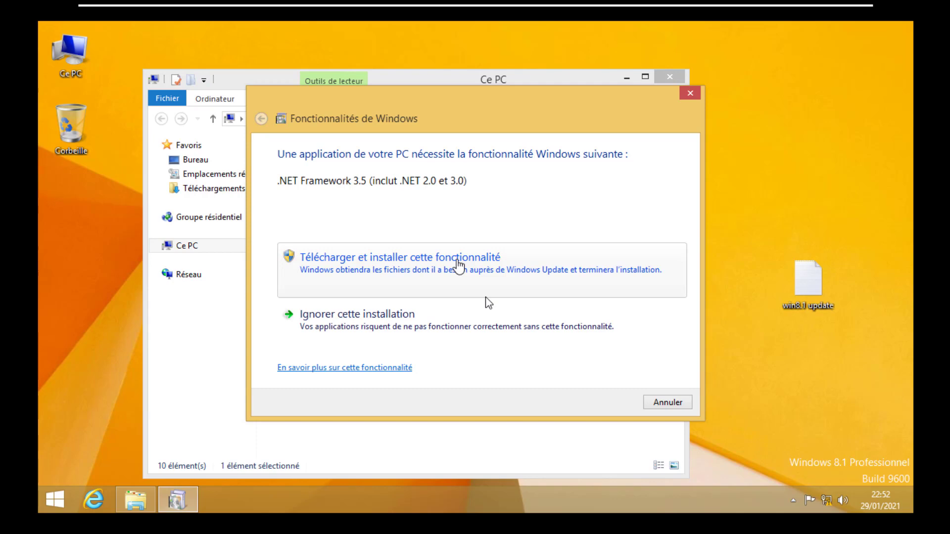
pyautogui.click(462, 270)
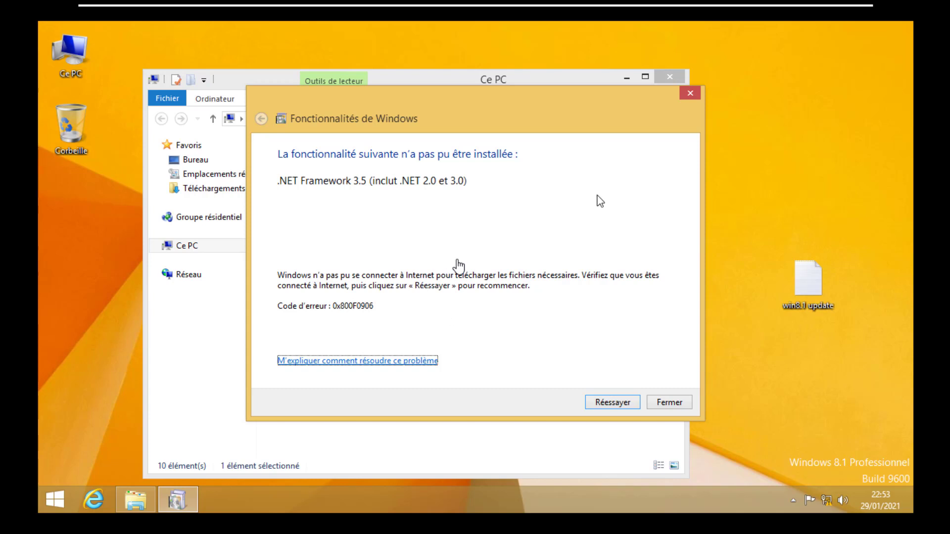
# - Minimize the virtual machine to reach the host desktop, and find and open the Loupe magnifier there
pyautogui.moveTo(822, 17)
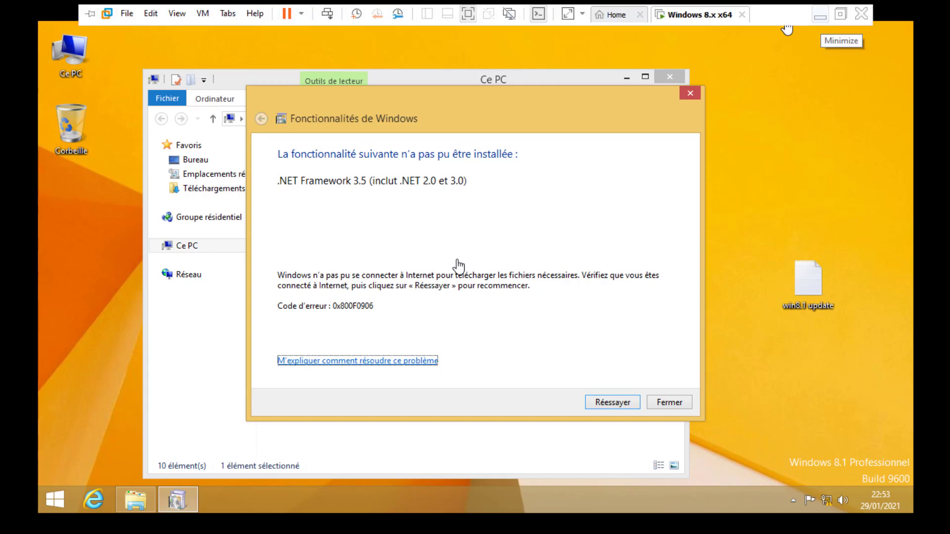
pyautogui.click(768, 114)
pyautogui.press('super')
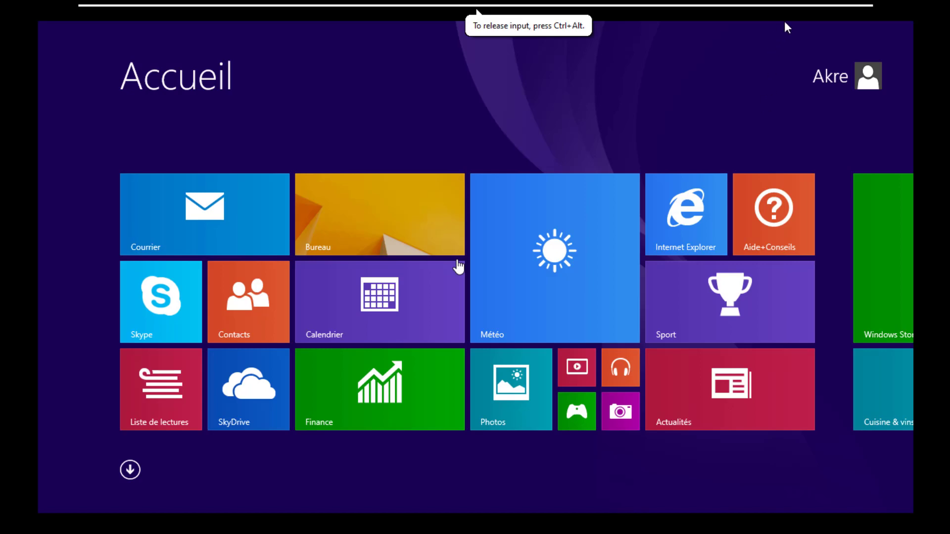
pyautogui.moveTo(786, 28)
pyautogui.click(819, 16)
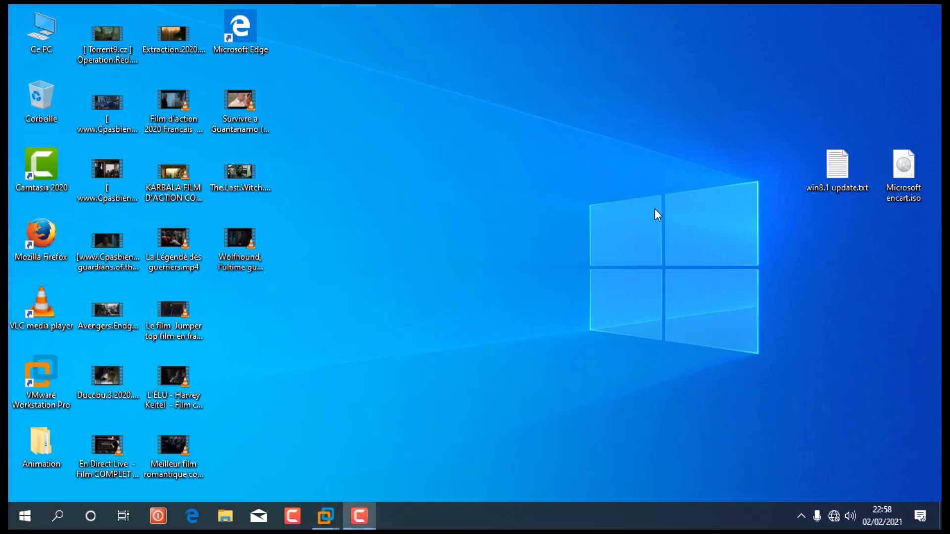
pyautogui.press('super')
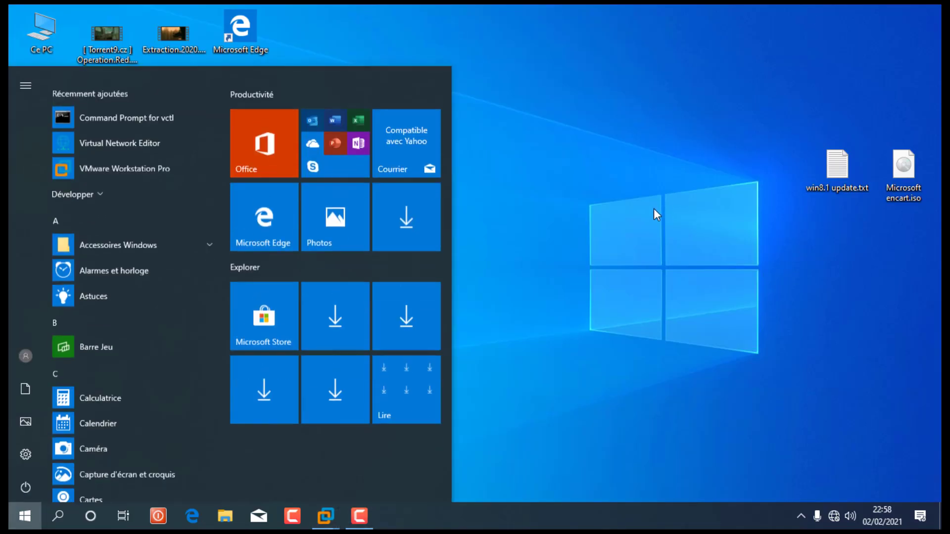
pyautogui.write('l')
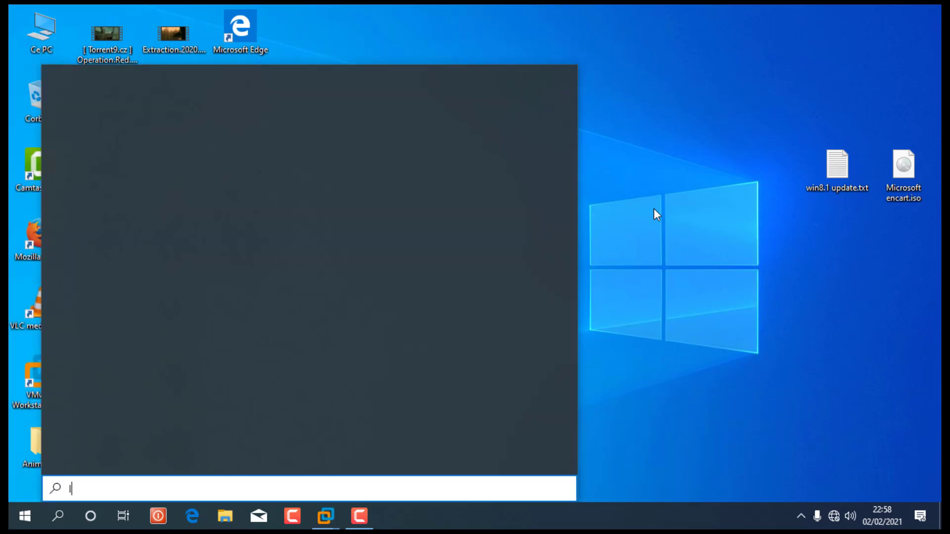
pyautogui.write('ou')
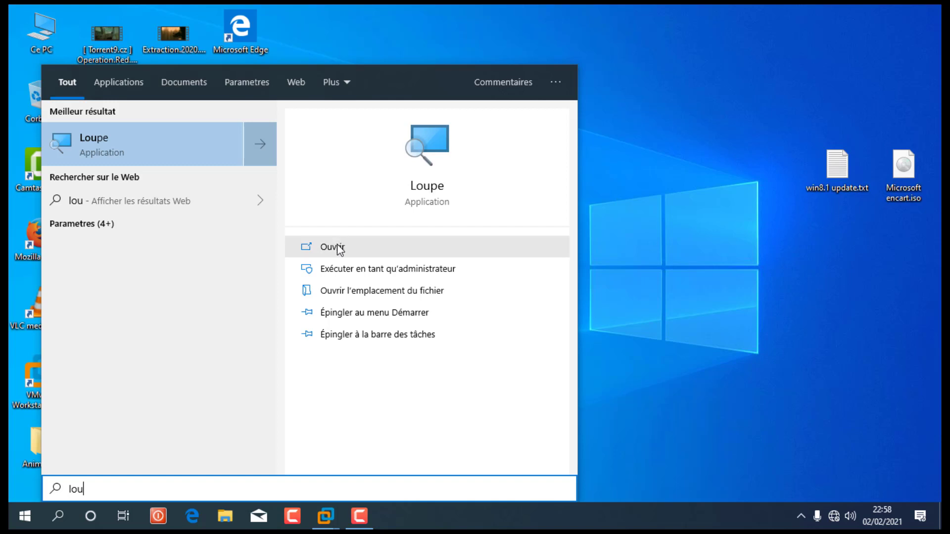
pyautogui.click(485, 249)
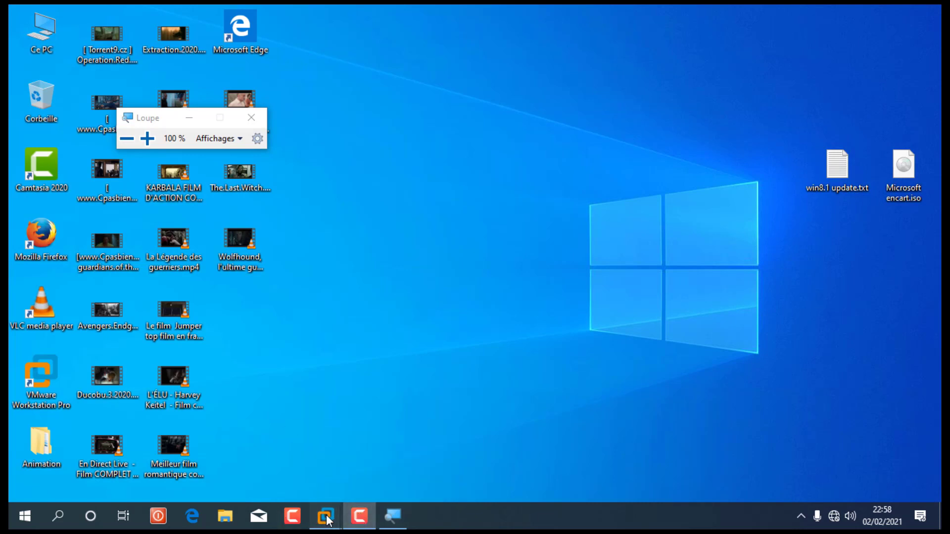
# - Switch back to the Windows 8.1 virtual machine and return to its desktop
pyautogui.moveTo(325, 516)
pyautogui.click(403, 441)
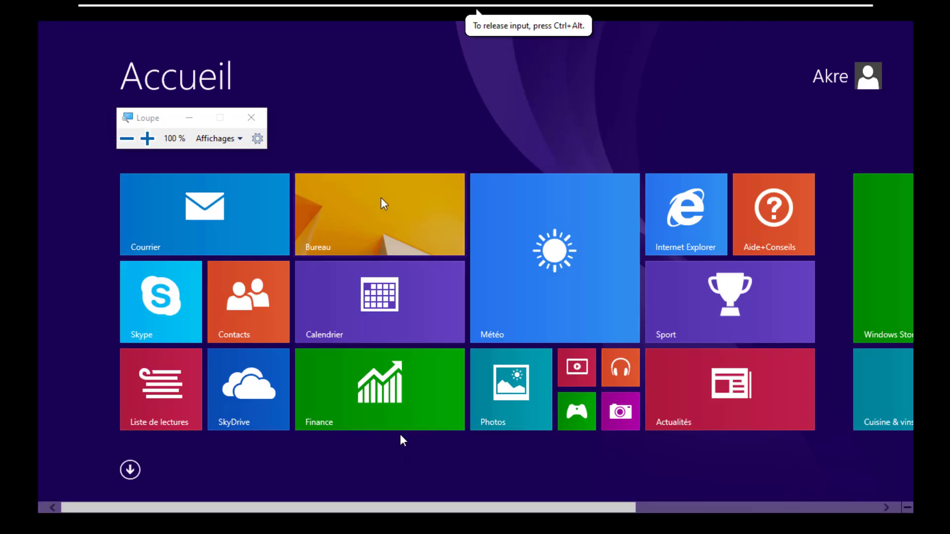
pyautogui.click(382, 215)
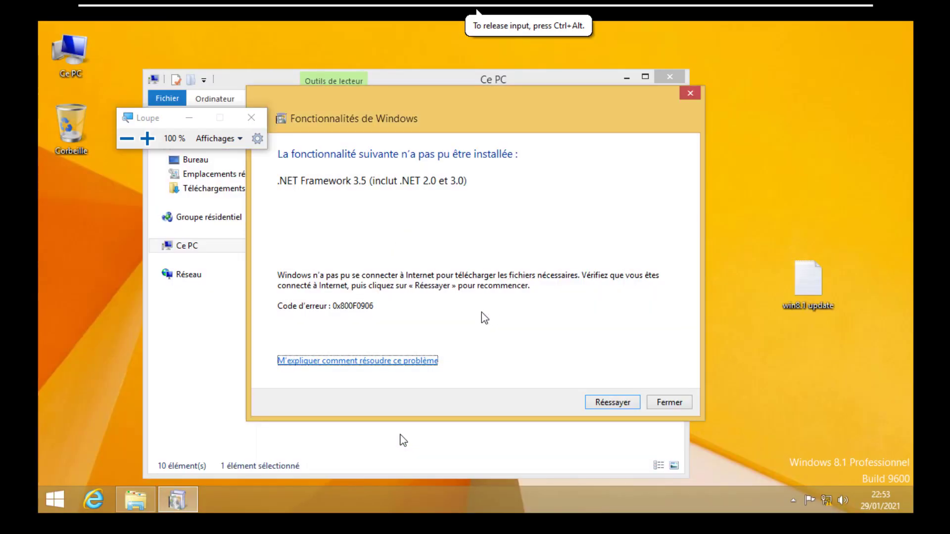
# - Magnify the .NET Framework 3.5 installation error to 500 % to read it, and restore the view to 100 %
pyautogui.hotkey('ctrl', 'alt')
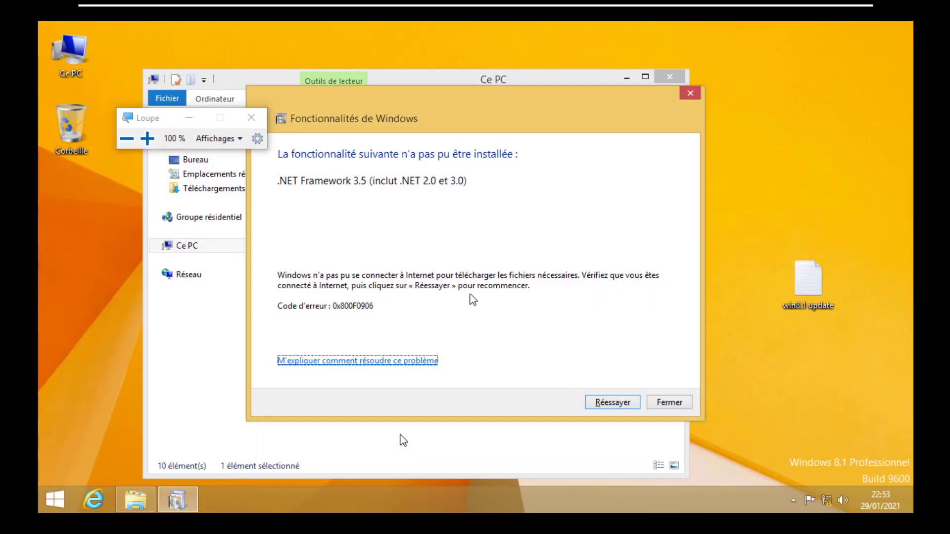
pyautogui.press('super+plus')
pyautogui.press('super+plus')
pyautogui.press('super+plus')
pyautogui.press('super+plus')
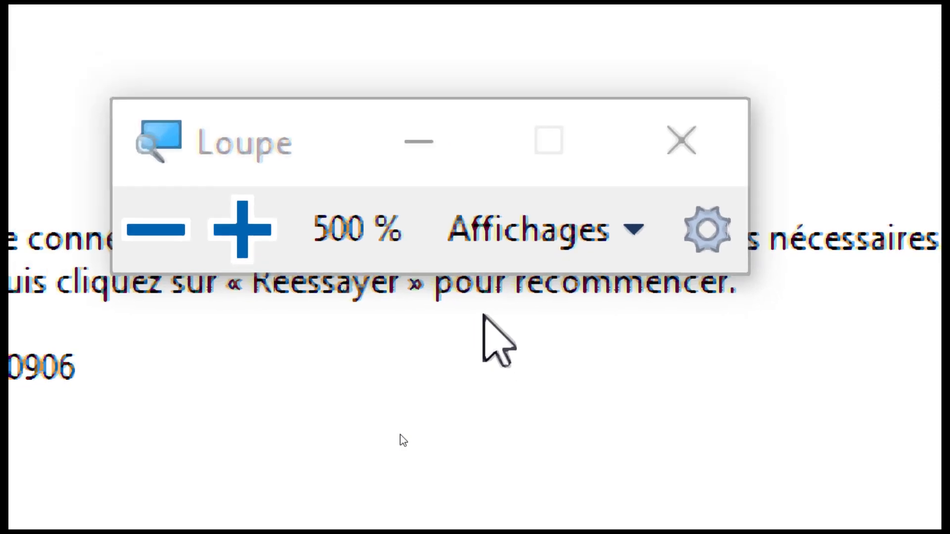
pyautogui.press('super+minus')
pyautogui.press('super+minus')
pyautogui.press('super+minus')
pyautogui.press('super+minus')
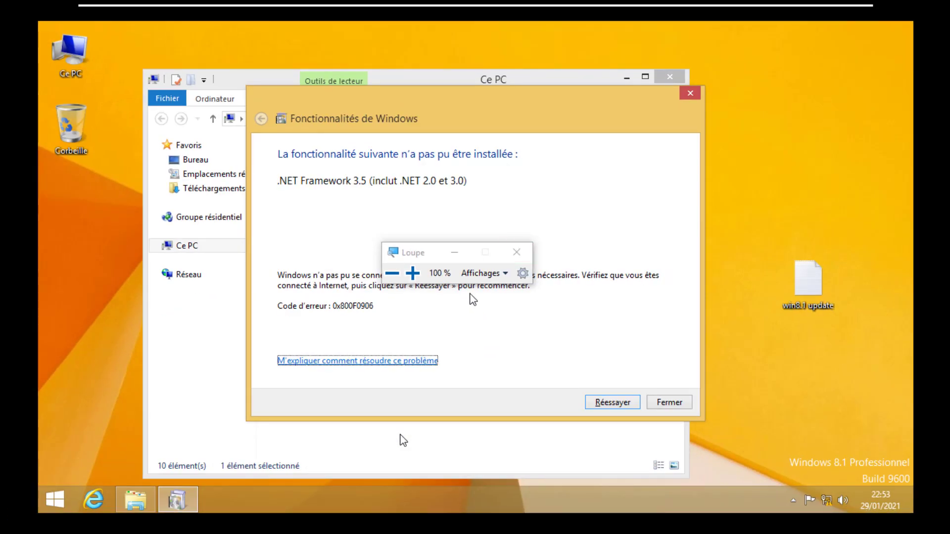
# - Close the failed .NET Framework feature window and dismiss the Encarta setup error
pyautogui.click(677, 403)
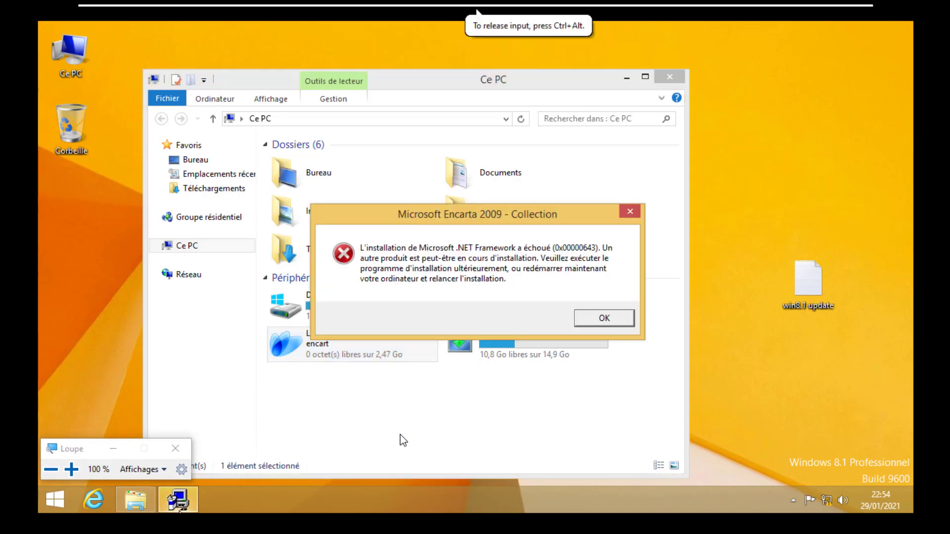
pyautogui.click(609, 320)
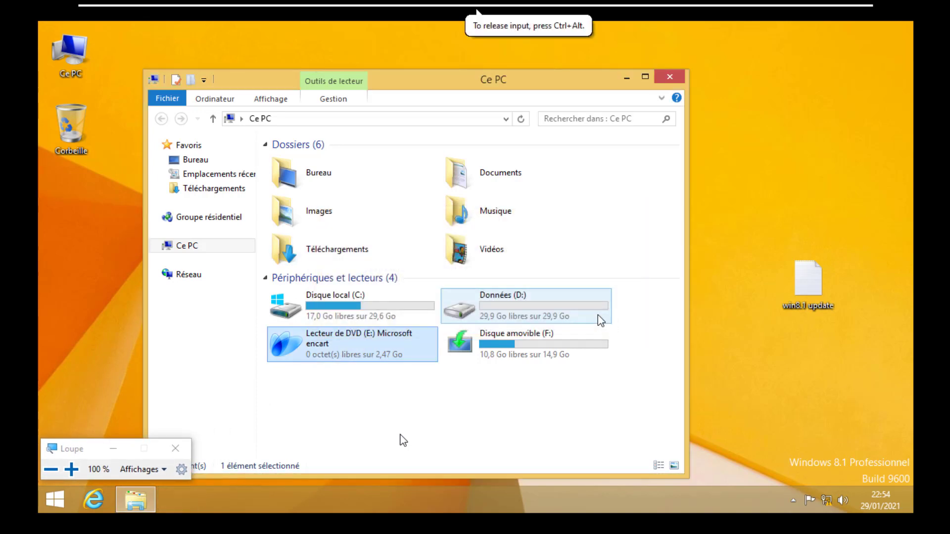
# - Open the win8.1 update text file and examine its Dism command, particularly the drive letter in the Source path
pyautogui.doubleClick(812, 291)
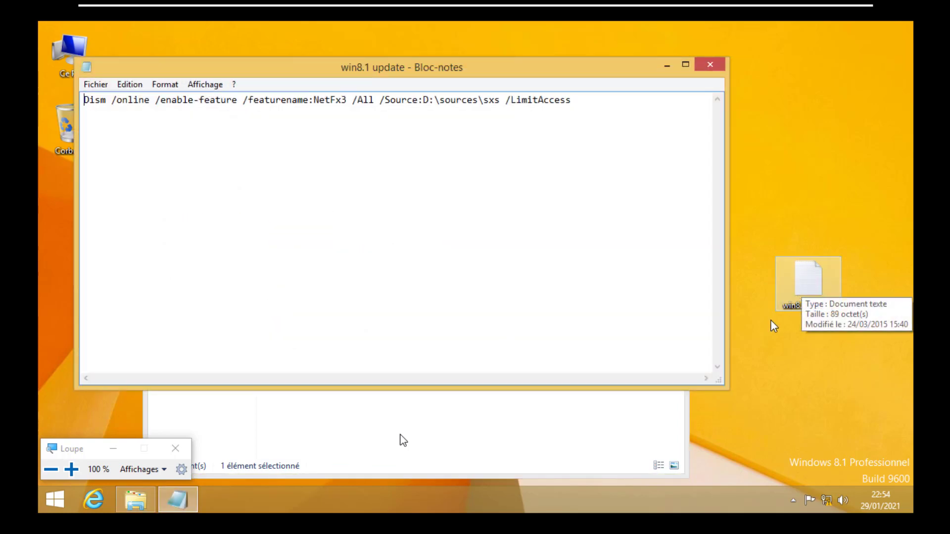
pyautogui.moveTo(442, 74); pyautogui.dragTo(544, 128)
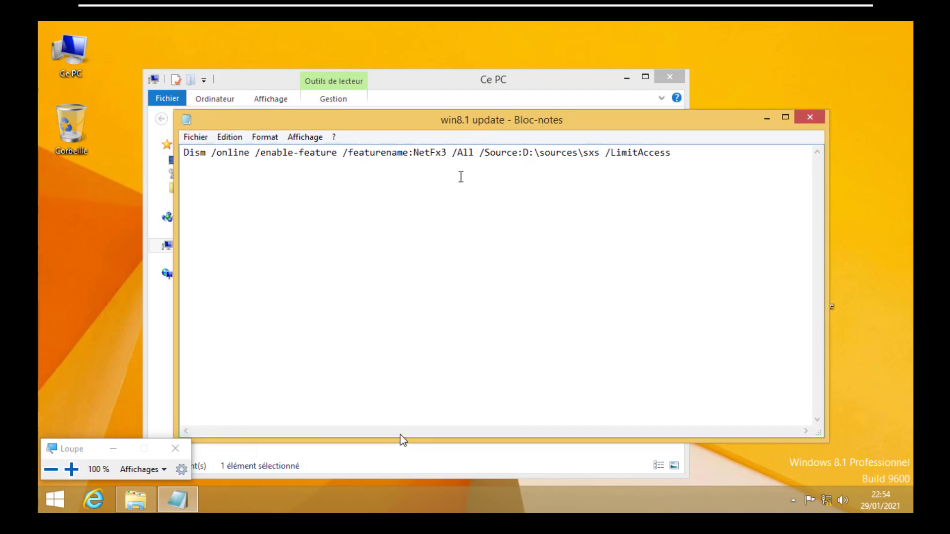
pyautogui.moveTo(446, 124); pyautogui.dragTo(501, 160)
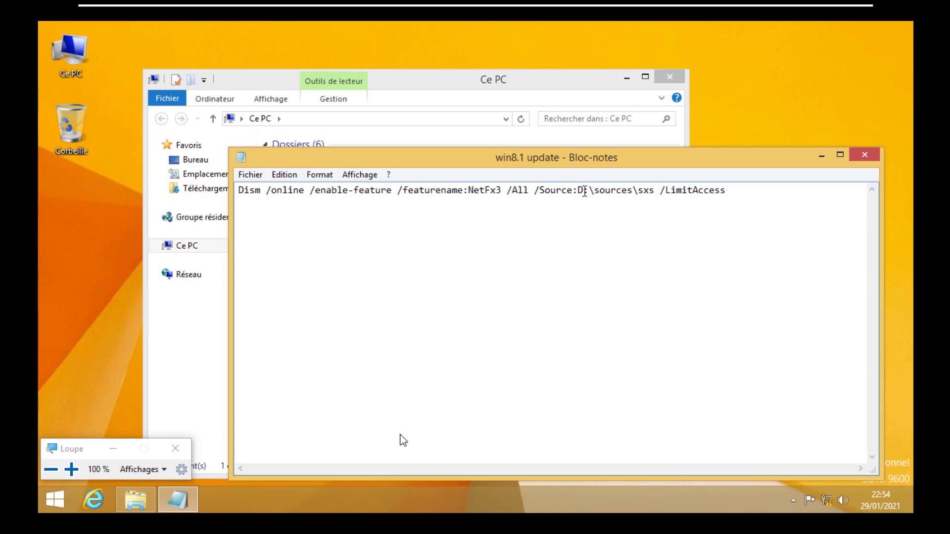
pyautogui.moveTo(581, 189); pyautogui.dragTo(576, 191)
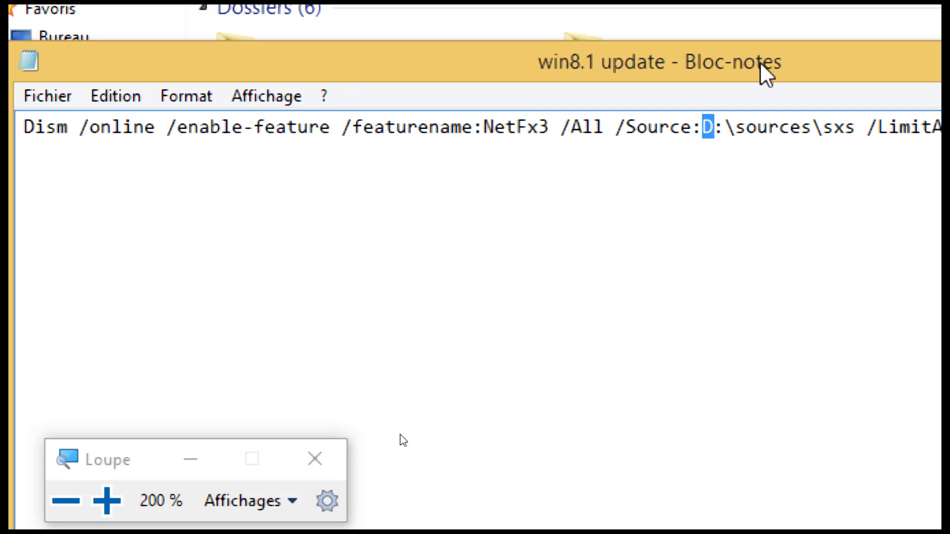
pyautogui.click(572, 262)
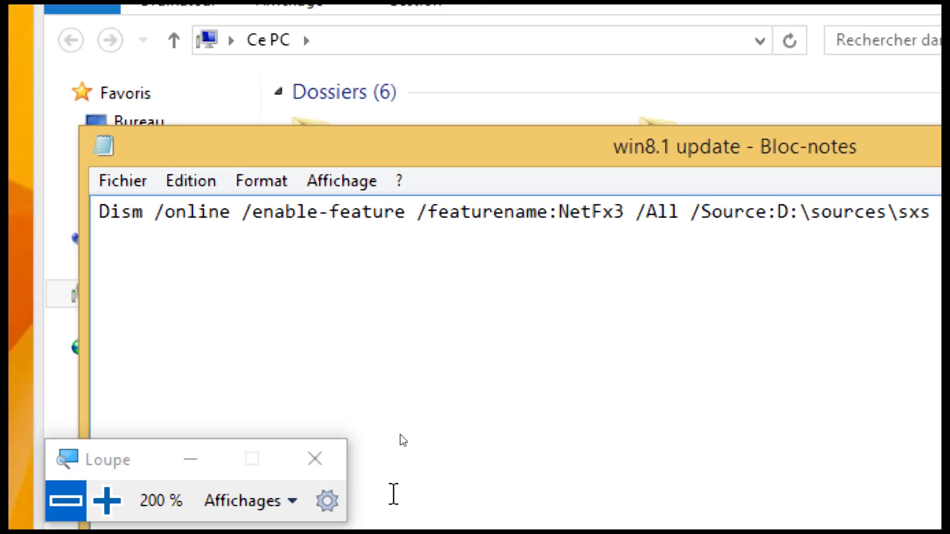
pyautogui.press('super+minus')
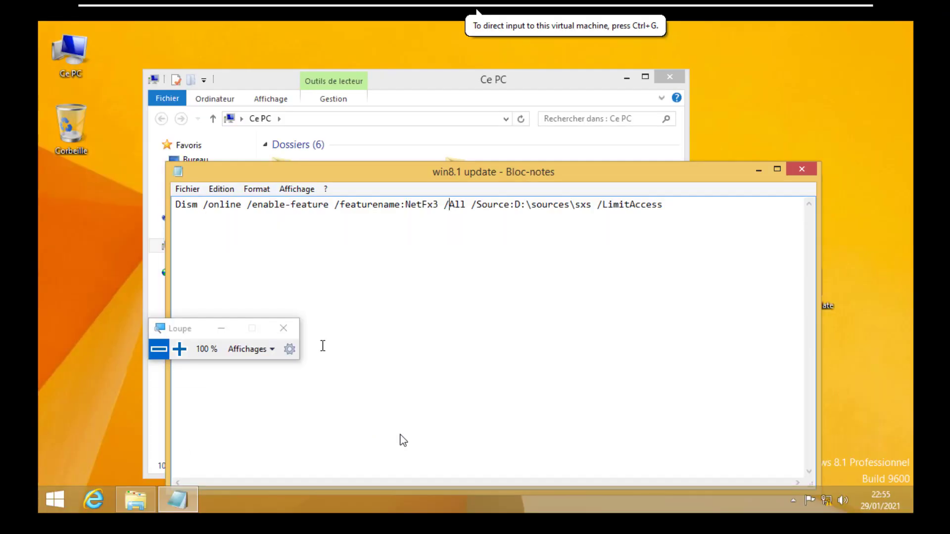
# - Minimize the win8.1 update note and move the Loupe window clear of the drive list
pyautogui.click(721, 120)
pyautogui.click(758, 170)
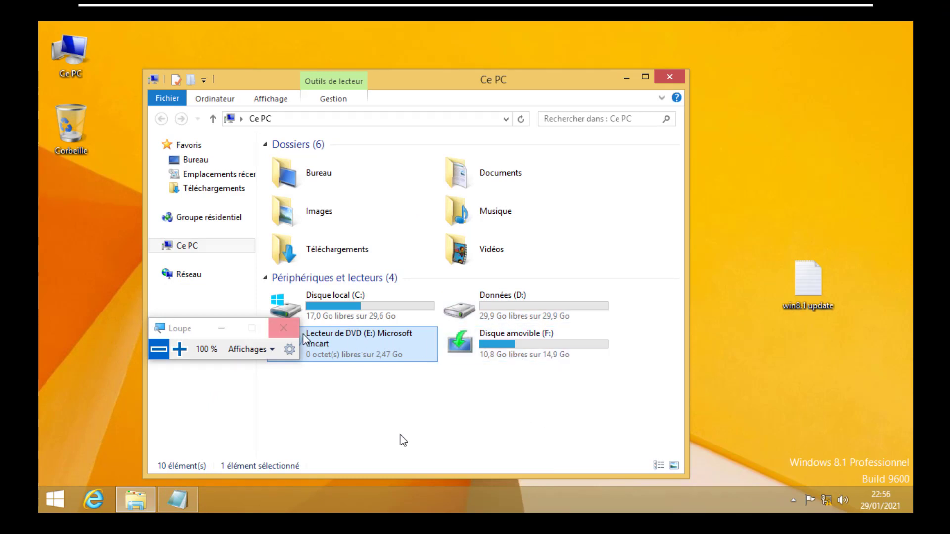
pyautogui.moveTo(304, 336)
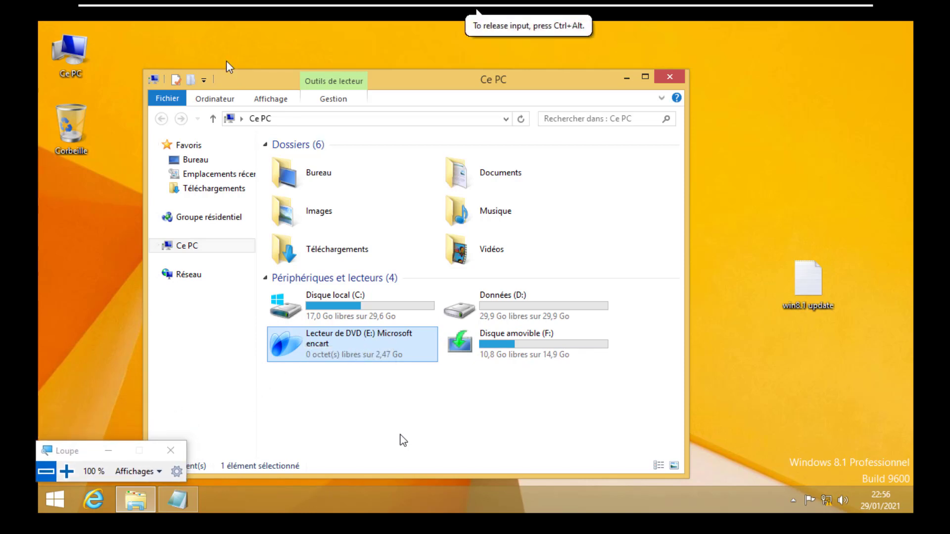
# - Open the virtual machine's CD/DVD (SATA) settings and start browsing for a different ISO image file
pyautogui.moveTo(230, 27)
pyautogui.click(203, 14)
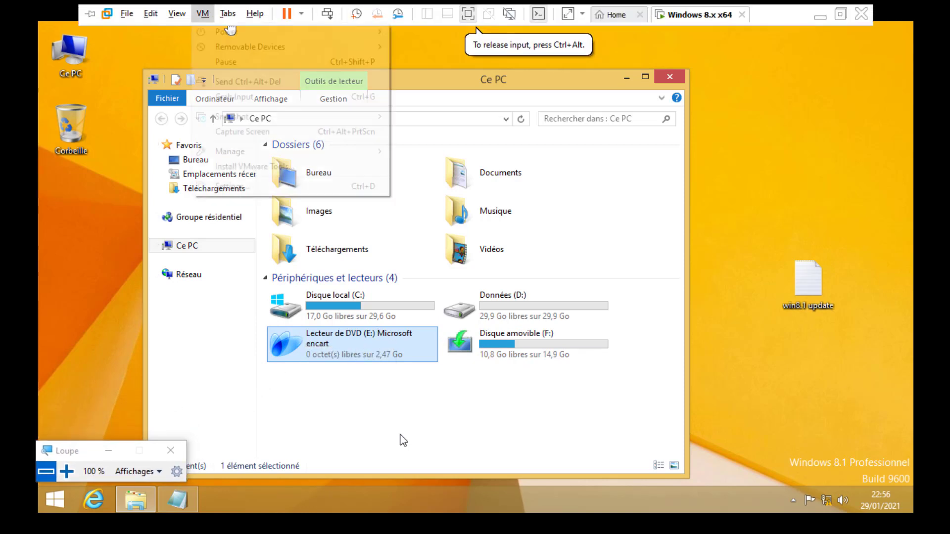
pyautogui.press('Right')
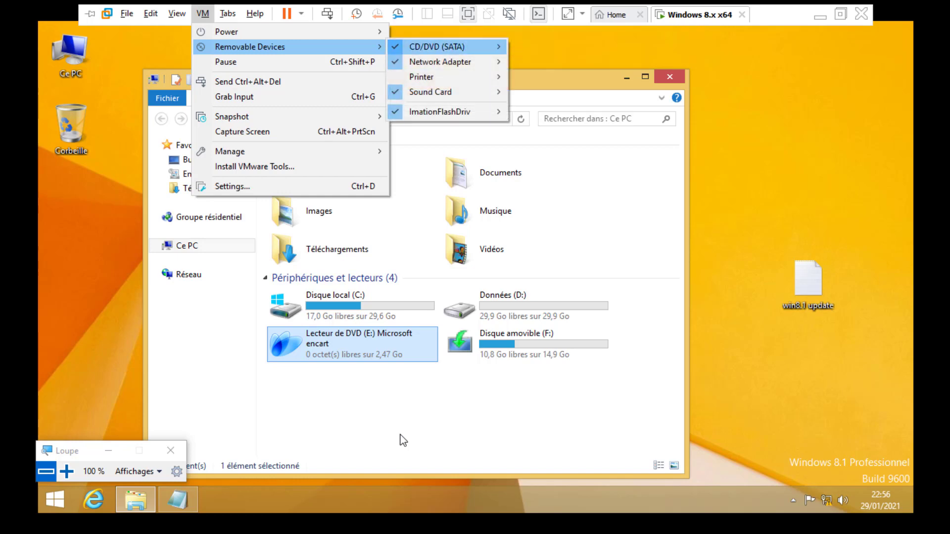
pyautogui.press('Right')
pyautogui.click(534, 79)
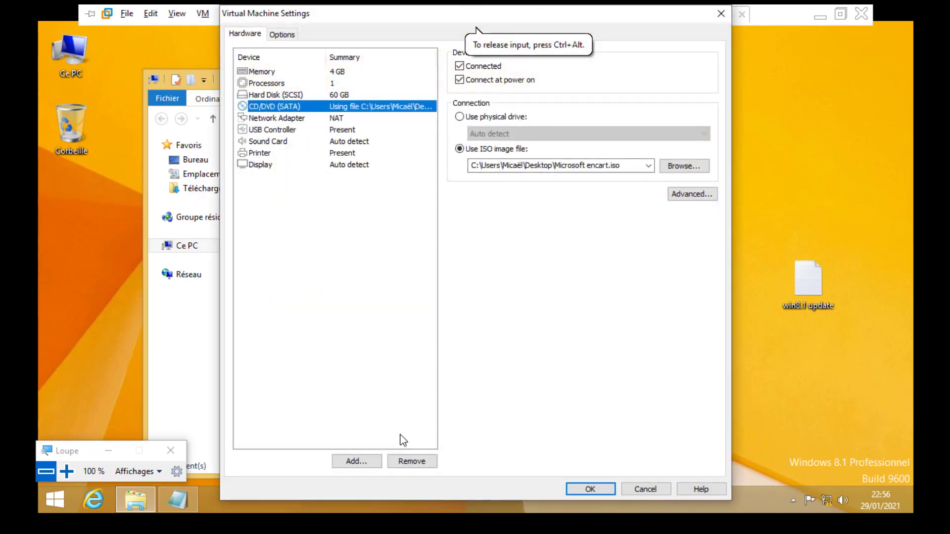
pyautogui.press('Tab')
pyautogui.press('Tab')
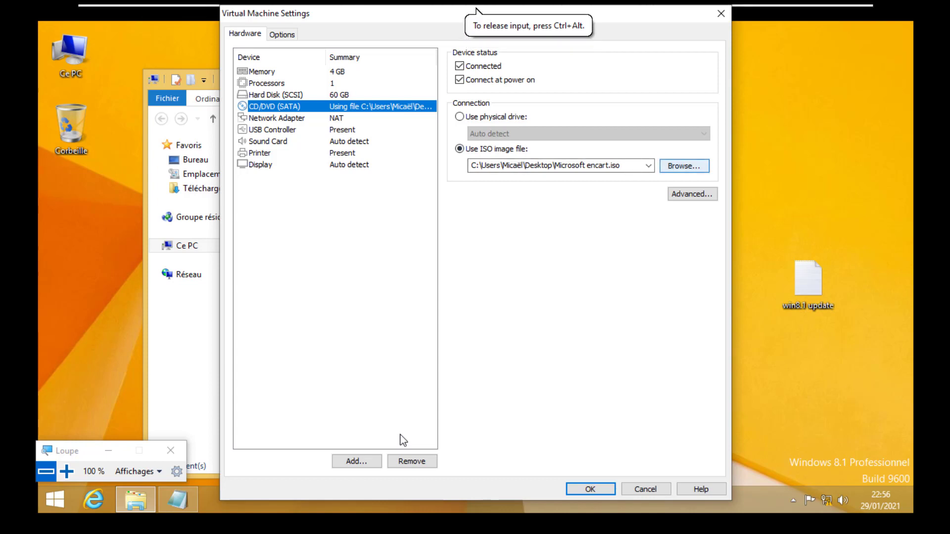
pyautogui.press('Return')
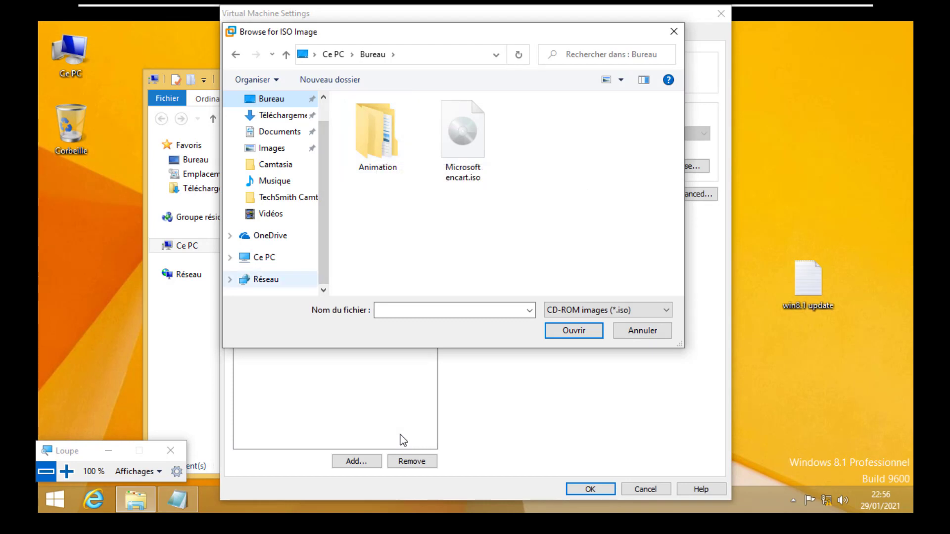
# - Look through the host's local drives, including D:, H:, G: and F:, for a Windows 8.1 ISO image
pyautogui.click(229, 256)
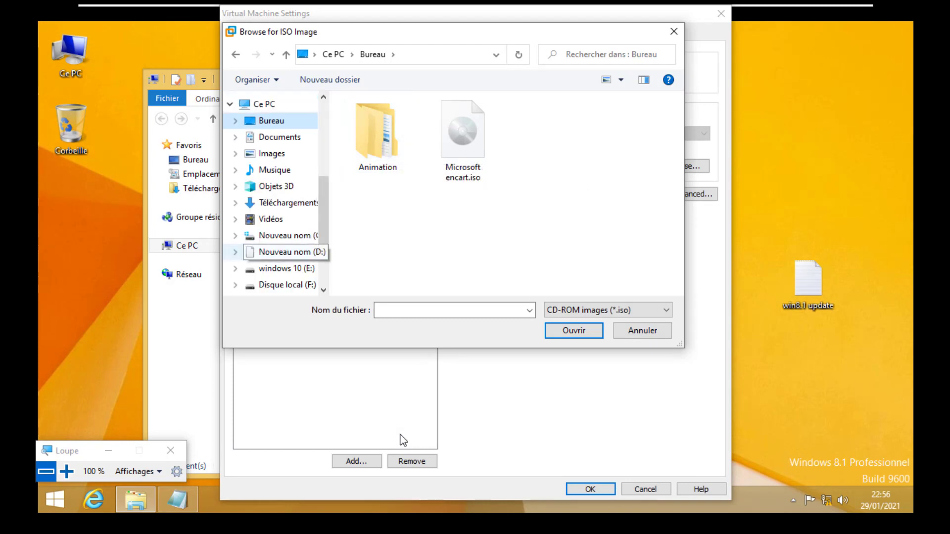
pyautogui.click(285, 252)
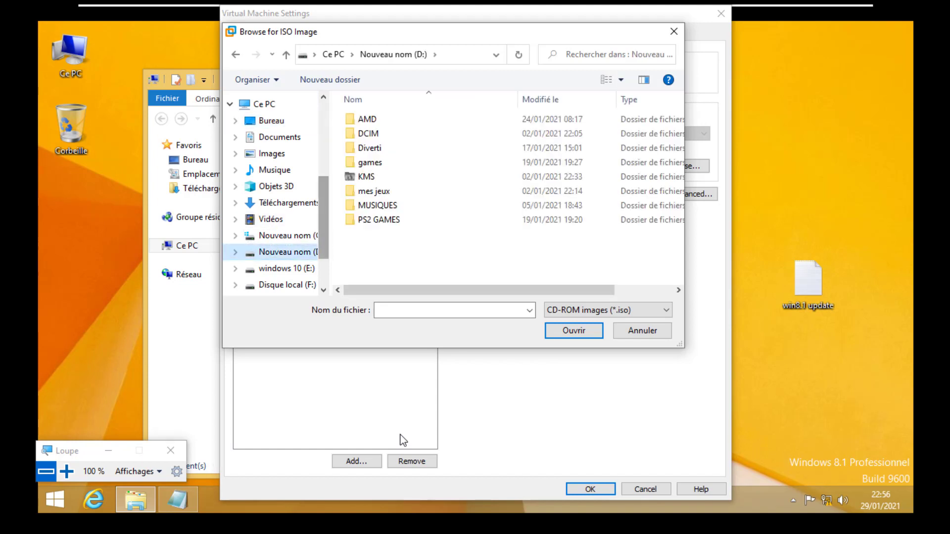
pyautogui.scroll(-3, 277, 248)
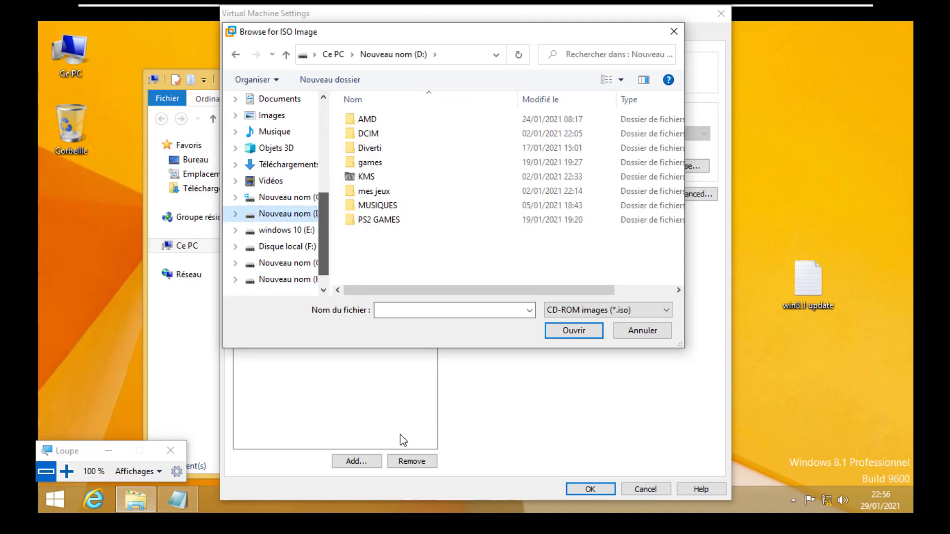
pyautogui.click(285, 246)
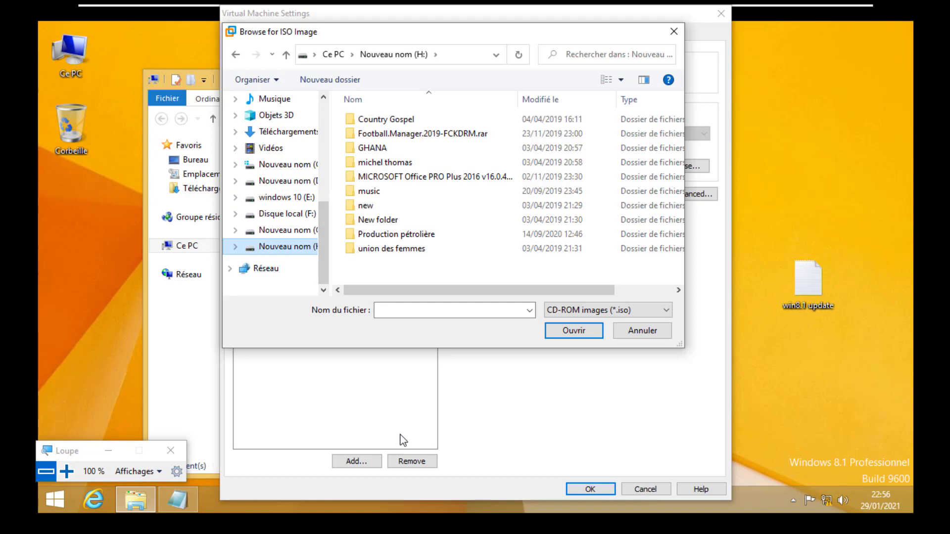
pyautogui.press('Tab')
pyautogui.write('New folder')
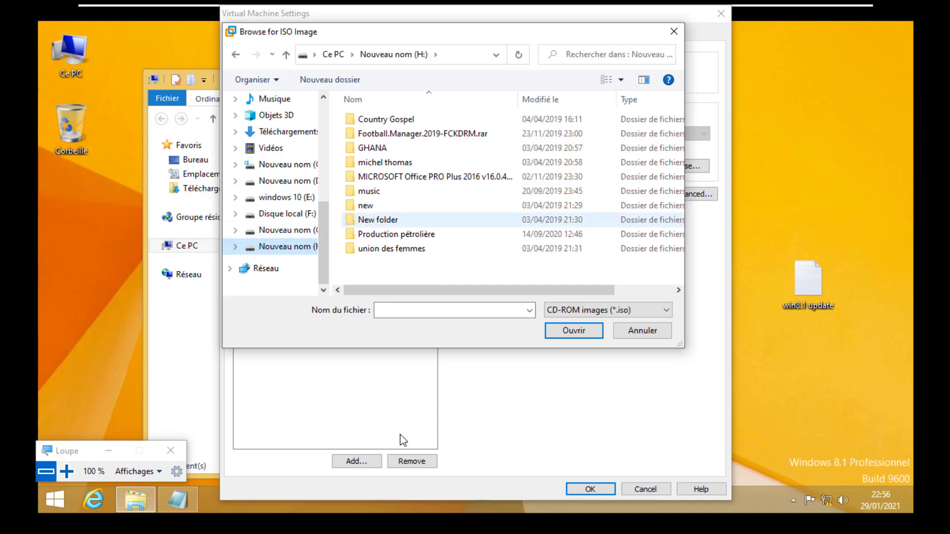
pyautogui.press('Return')
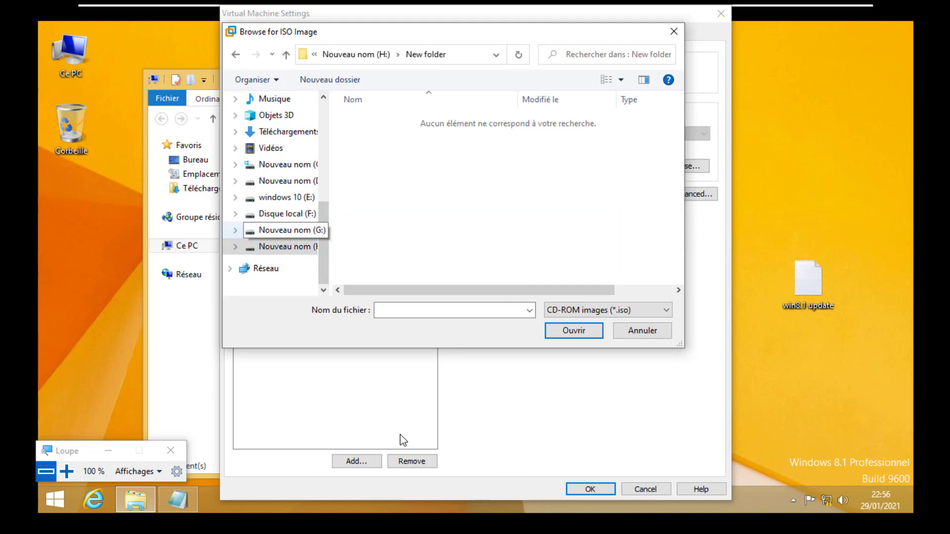
pyautogui.click(285, 230)
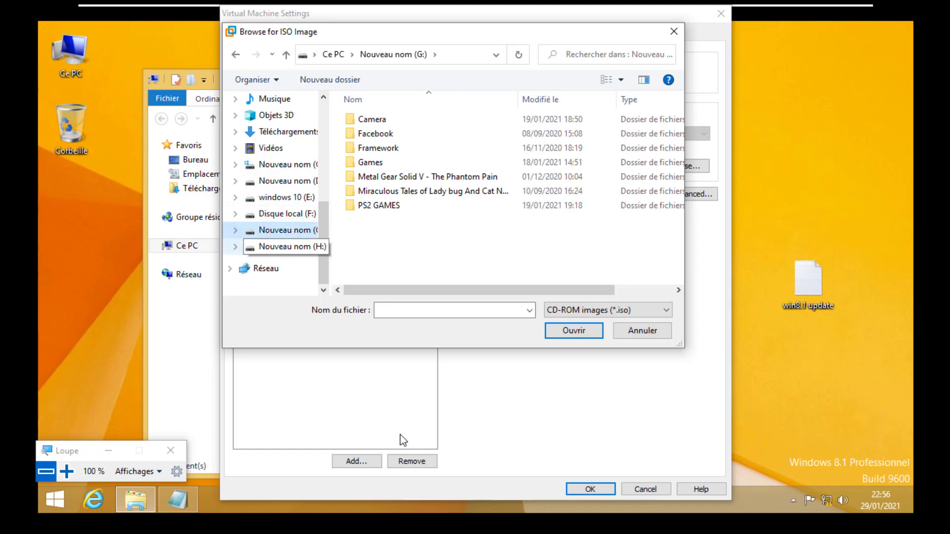
pyautogui.click(284, 246)
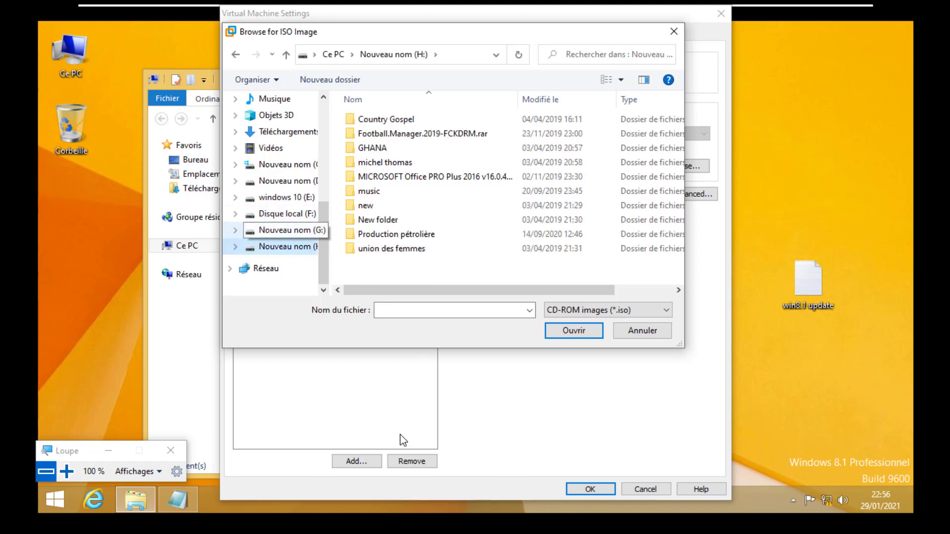
pyautogui.click(285, 230)
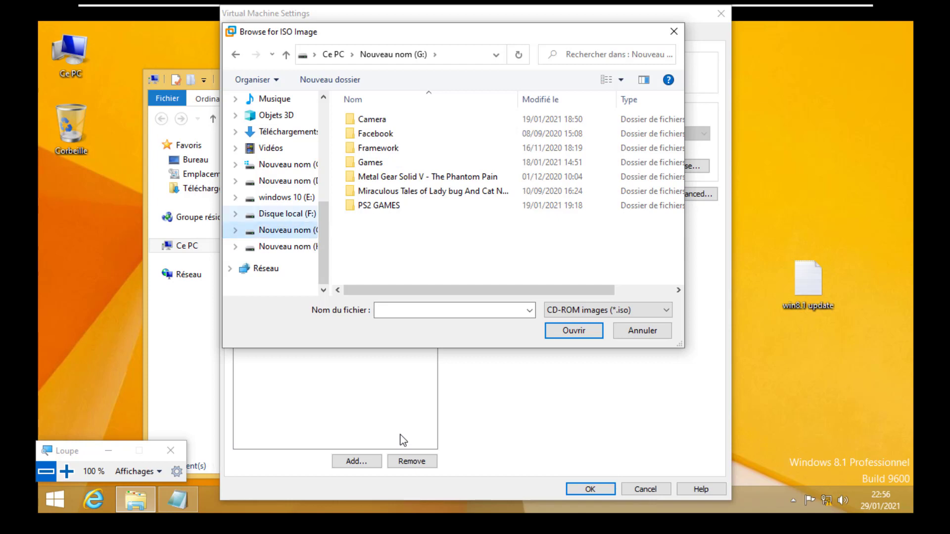
pyautogui.press('Up')
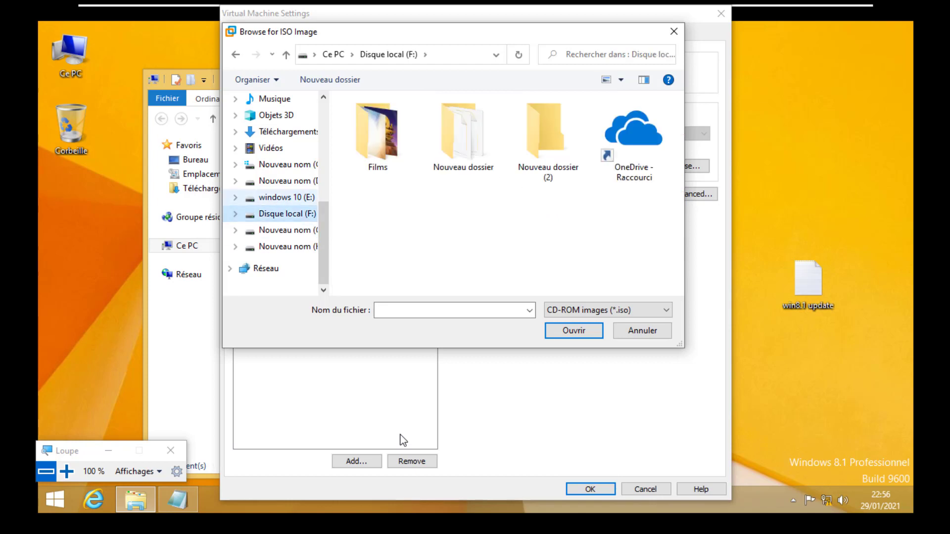
pyautogui.press('Return')
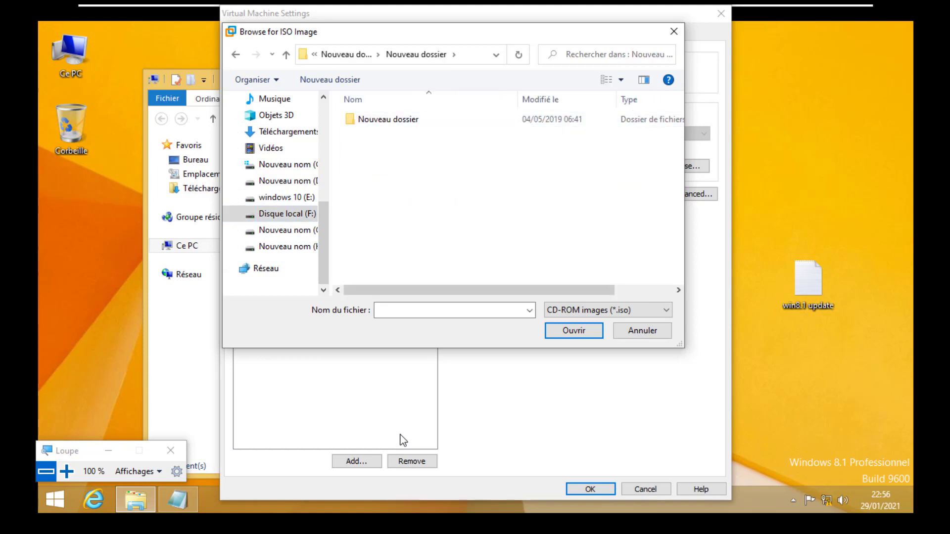
pyautogui.press('Up')
pyautogui.press('Up')
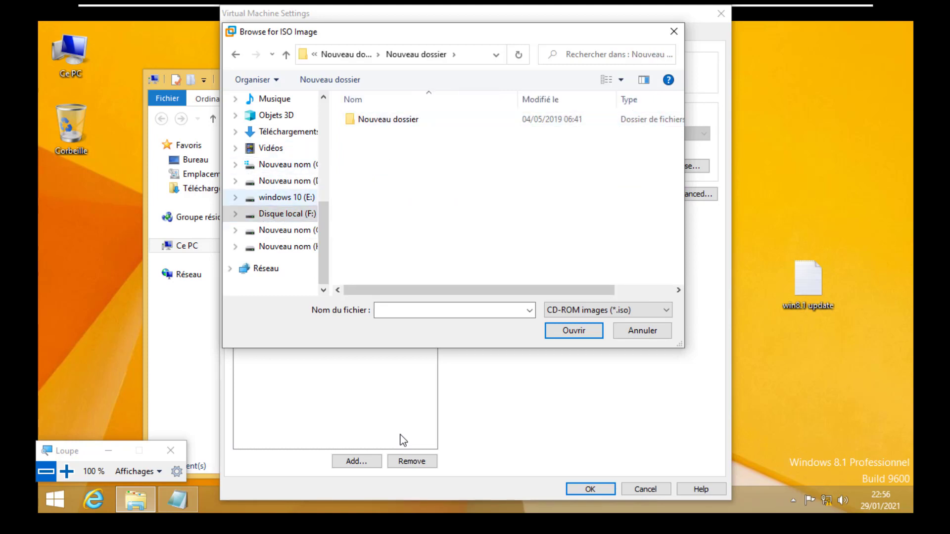
pyautogui.press('Tab')
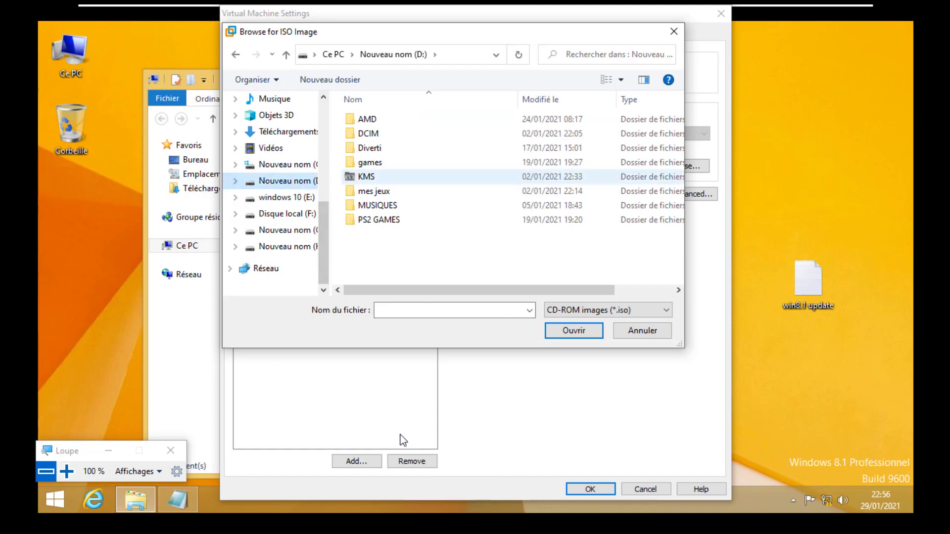
pyautogui.hotkey('shift', 'Tab')
pyautogui.press('Up')
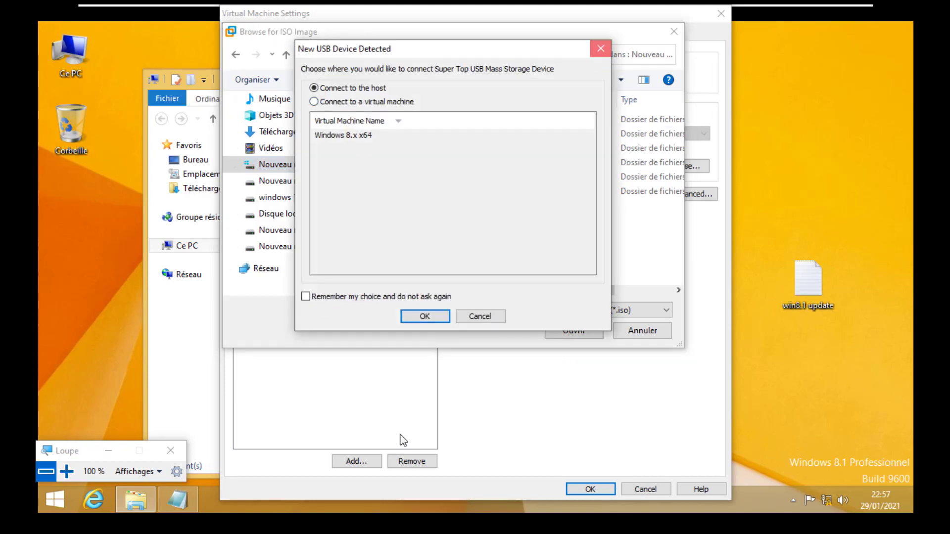
# - Connect the detected USB mass storage device to the host and open the software folder on Disque local (L:)
pyautogui.press('Return')
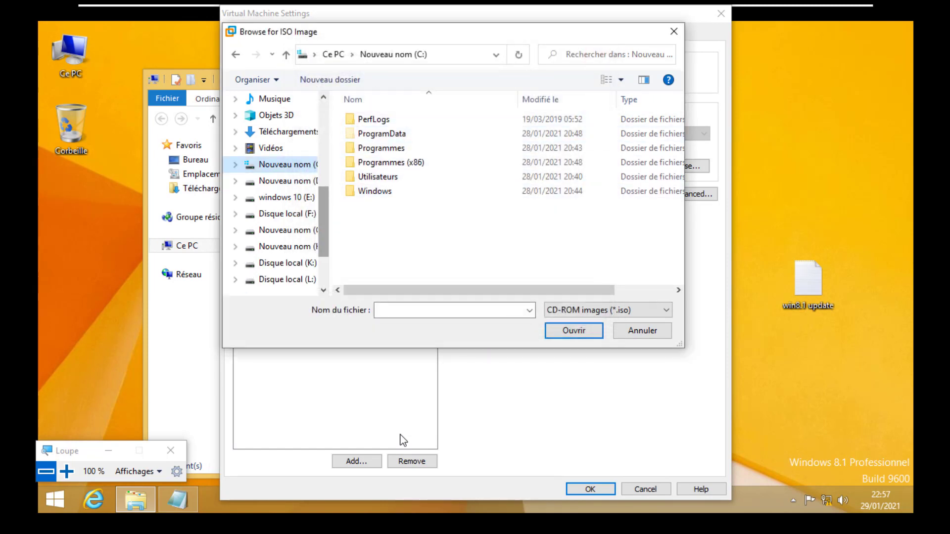
pyautogui.press('Down')
pyautogui.press('Down')
pyautogui.press('Down')
pyautogui.press('Down')
pyautogui.press('Down')
pyautogui.press('Down')
pyautogui.press('Down')
pyautogui.press('End')
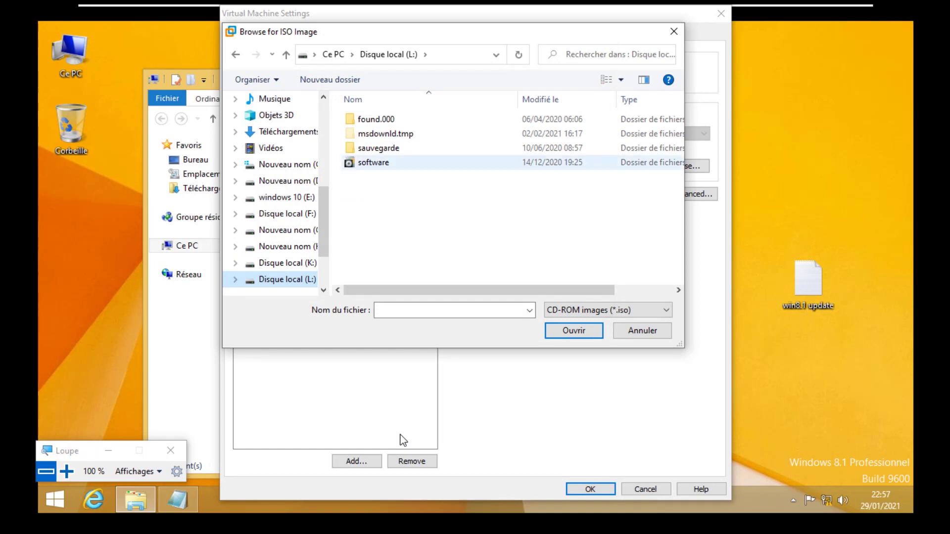
pyautogui.press('Return')
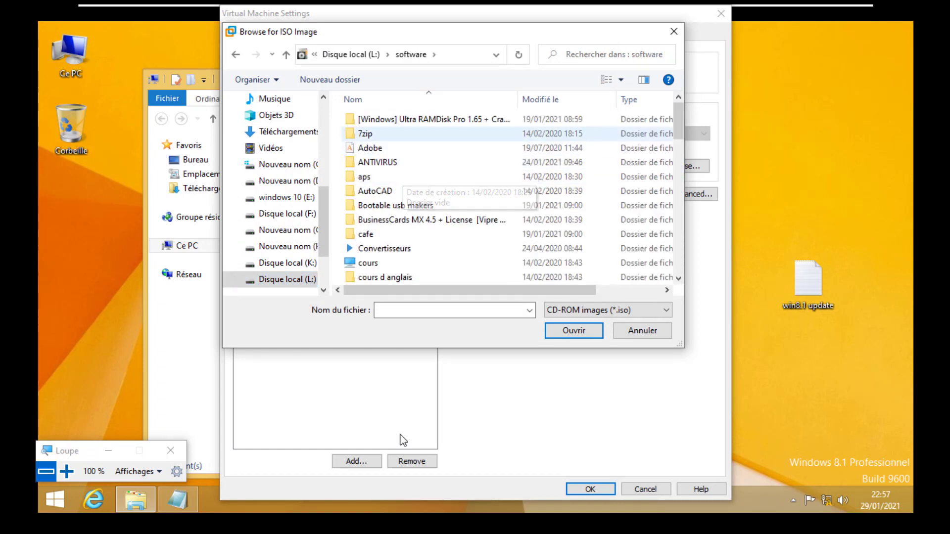
# - Load fr_windows_8_1_pro_vl_x64_dvd_2971970.iso from the windows\french OS folder into the virtual DVD drive and apply the settings
pyautogui.scroll(-1, 678, 128)
pyautogui.scroll(-9, 403, 440)
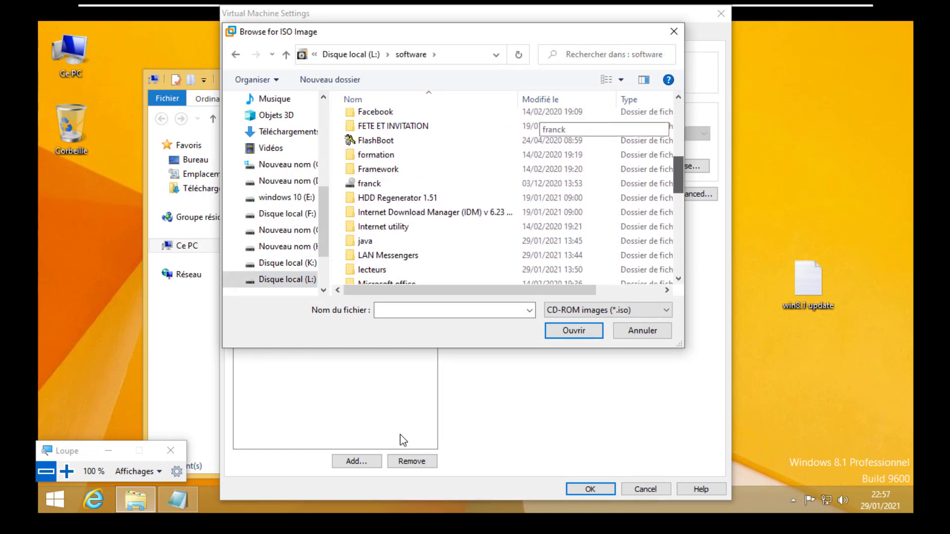
pyautogui.scroll(-3, 404, 440)
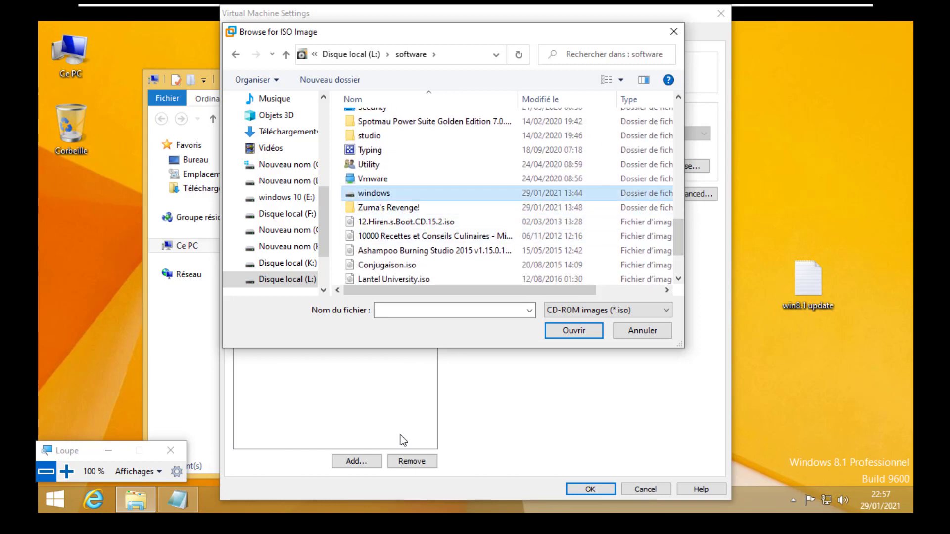
pyautogui.doubleClick(374, 193)
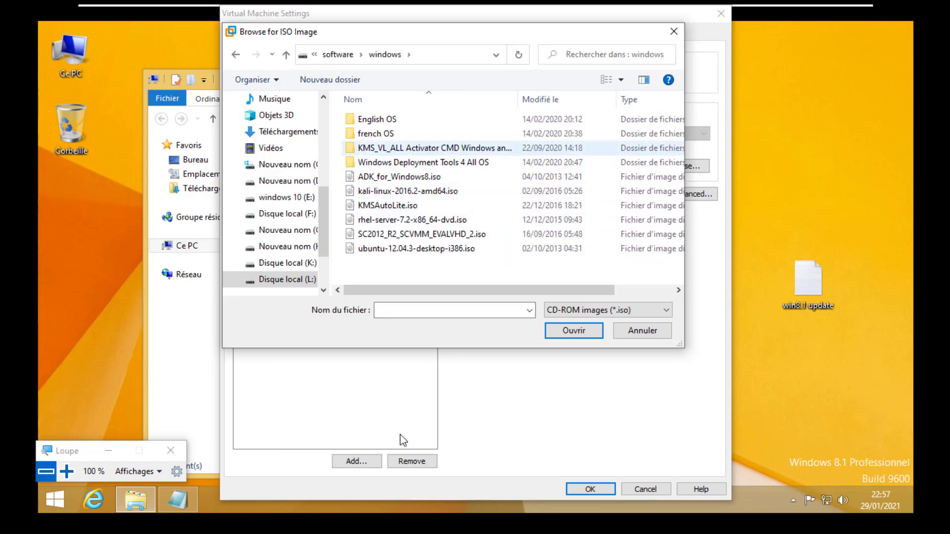
pyautogui.doubleClick(376, 134)
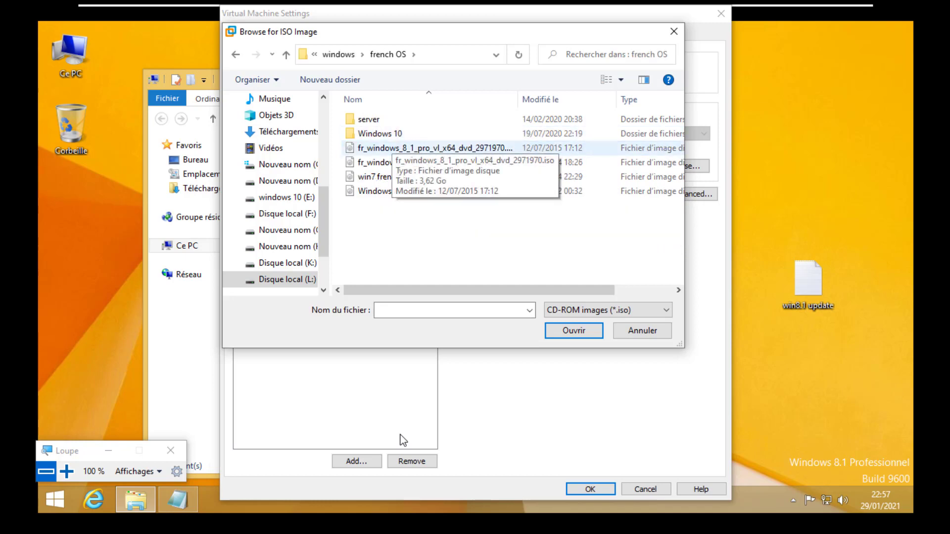
pyautogui.click(435, 147)
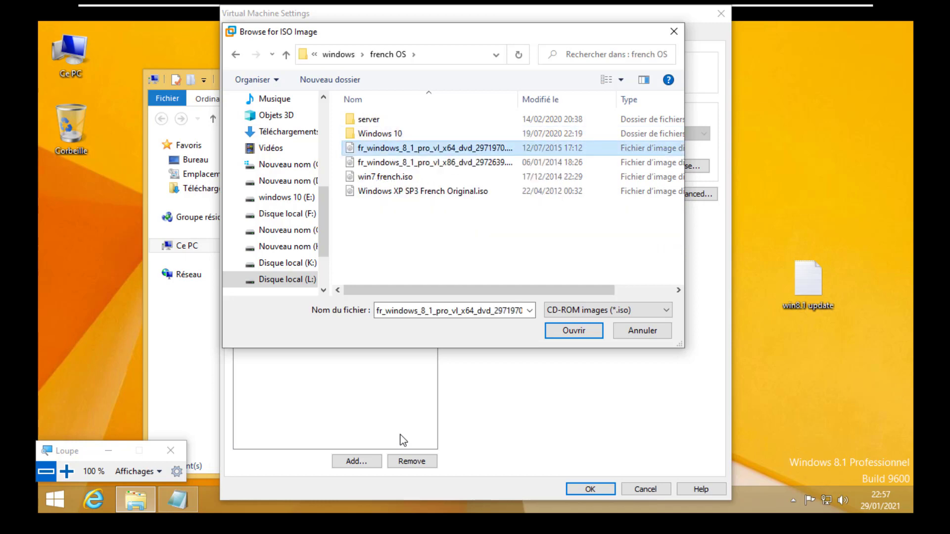
pyautogui.click(573, 330)
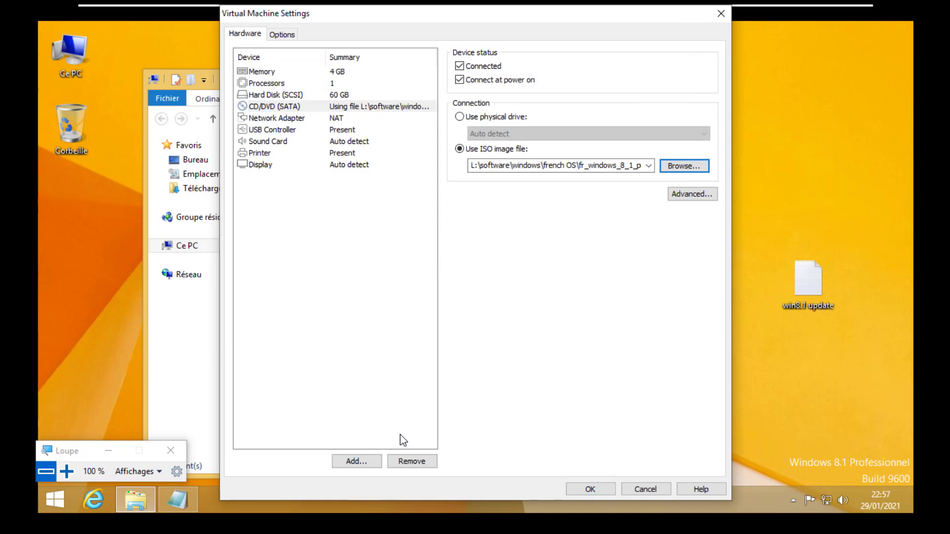
pyautogui.press('Return')
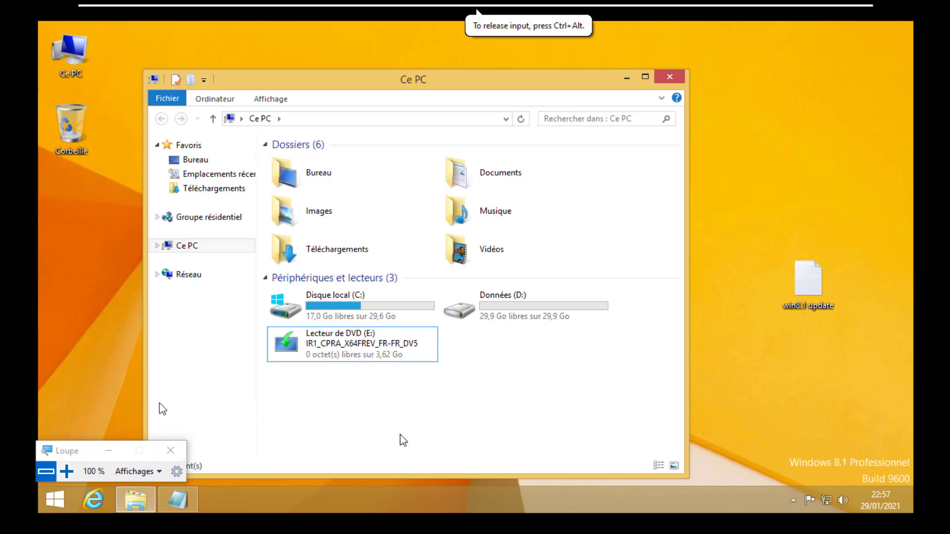
# - Launch the command prompt as administrator and move its window aside to uncover the DVD drive in Ce PC
pyautogui.press('super')
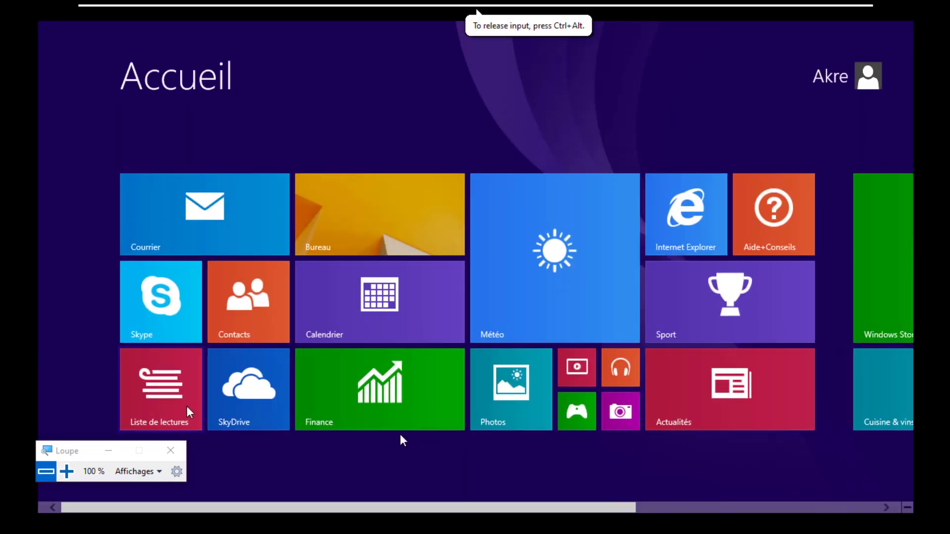
pyautogui.write('cmd')
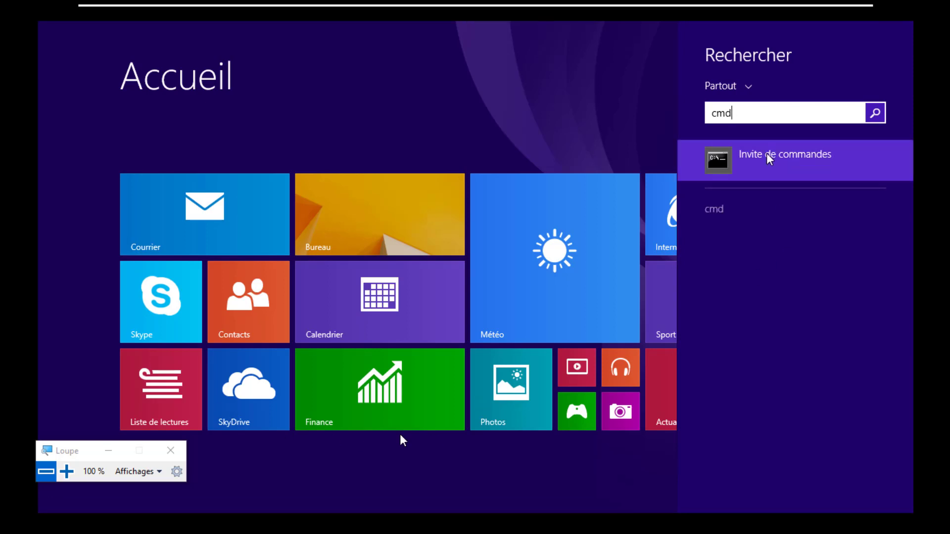
pyautogui.rightClick(767, 155)
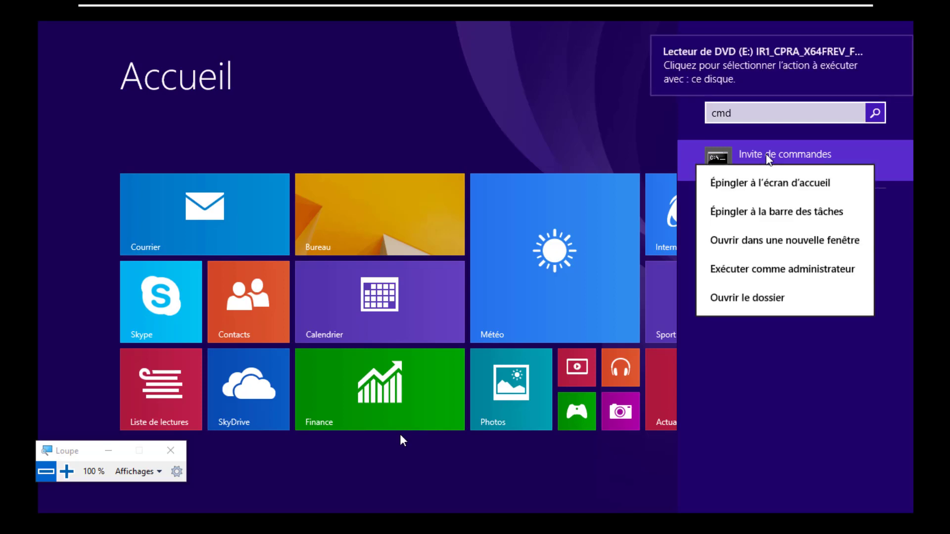
pyautogui.click(776, 272)
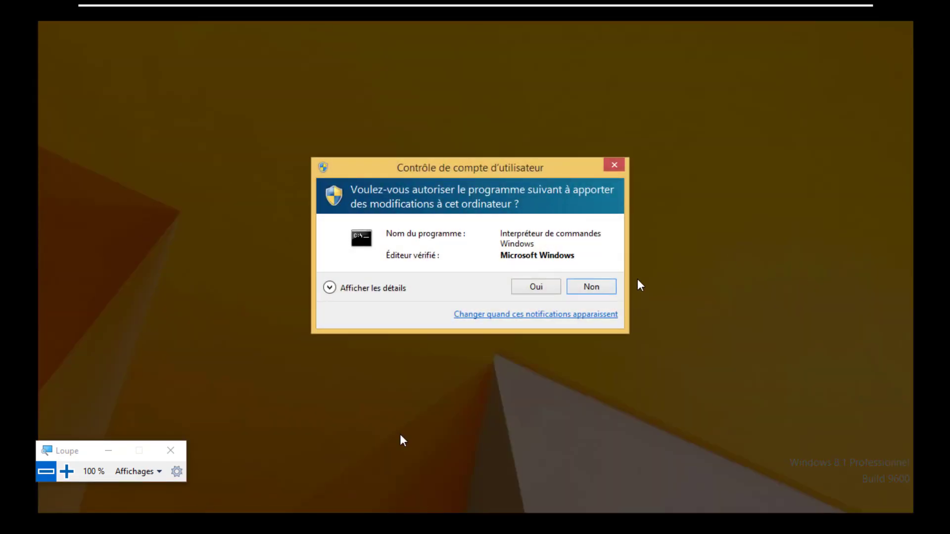
pyautogui.click(537, 289)
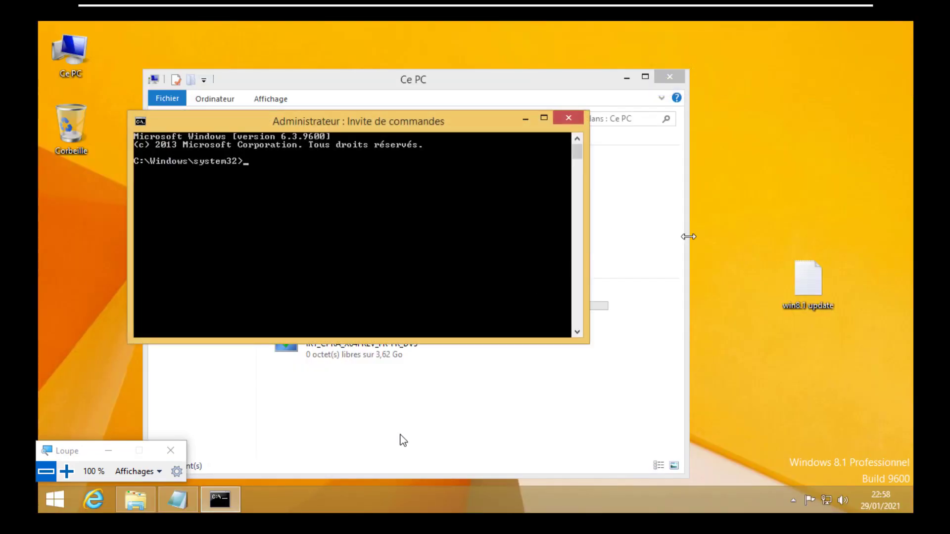
pyautogui.moveTo(471, 122); pyautogui.dragTo(729, 116)
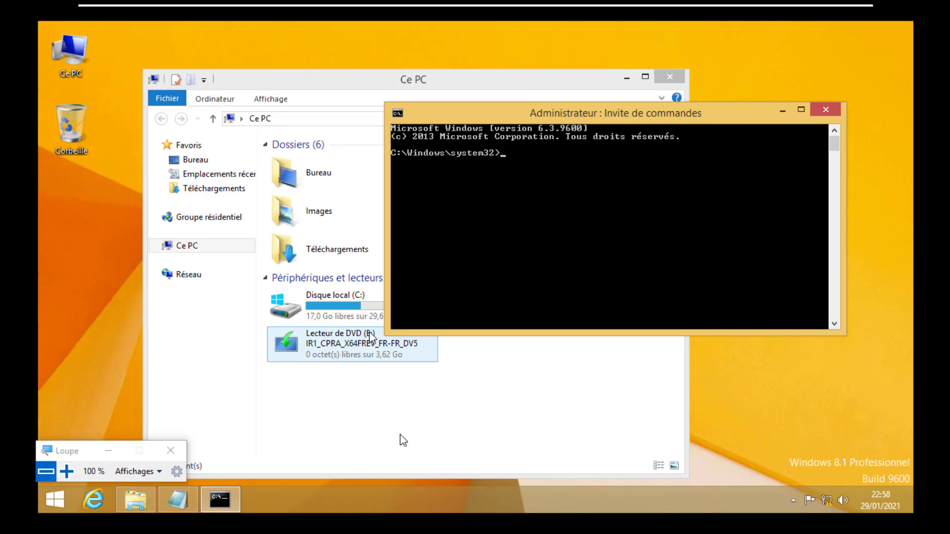
# - Check the DVD drive's letter in Ce PC and change the Dism command's source drive to E: in the win8.1 update note
pyautogui.press('super+plus')
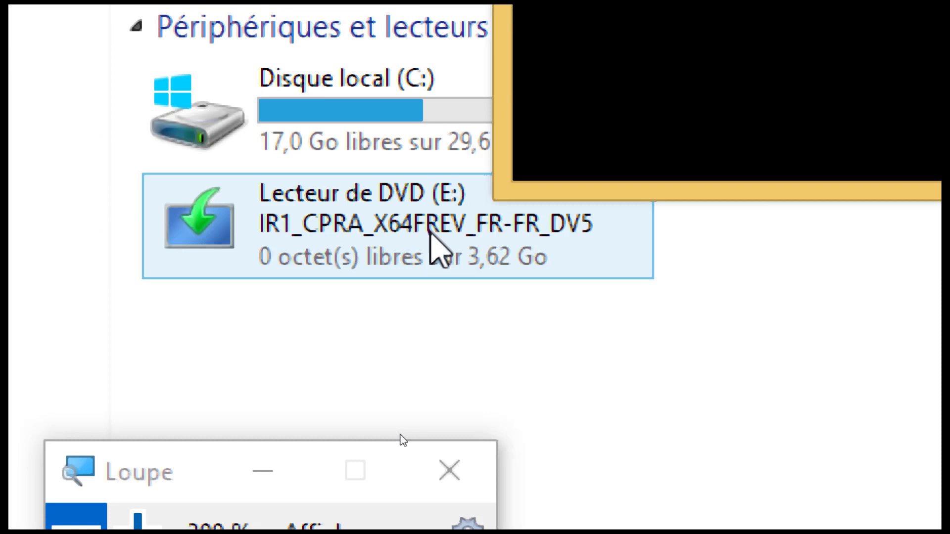
pyautogui.press('super+minus')
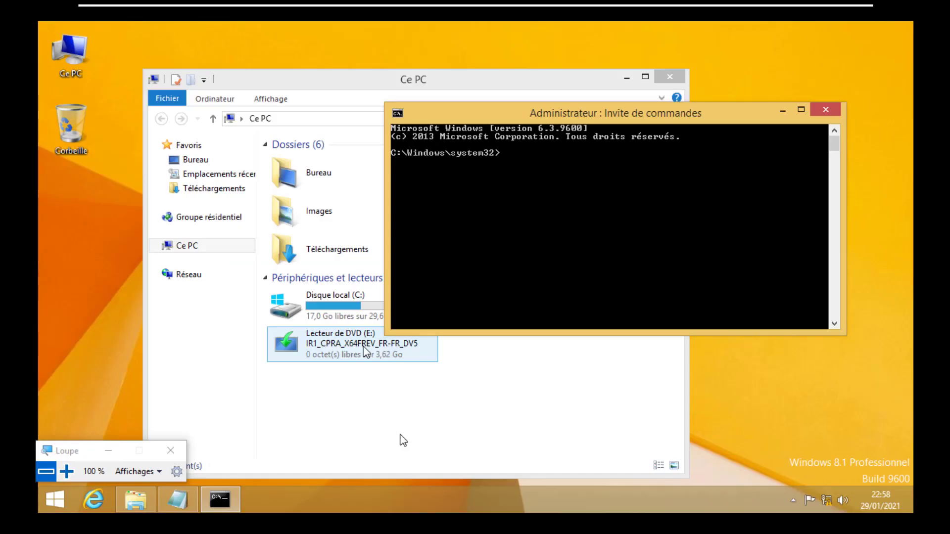
pyautogui.click(515, 225)
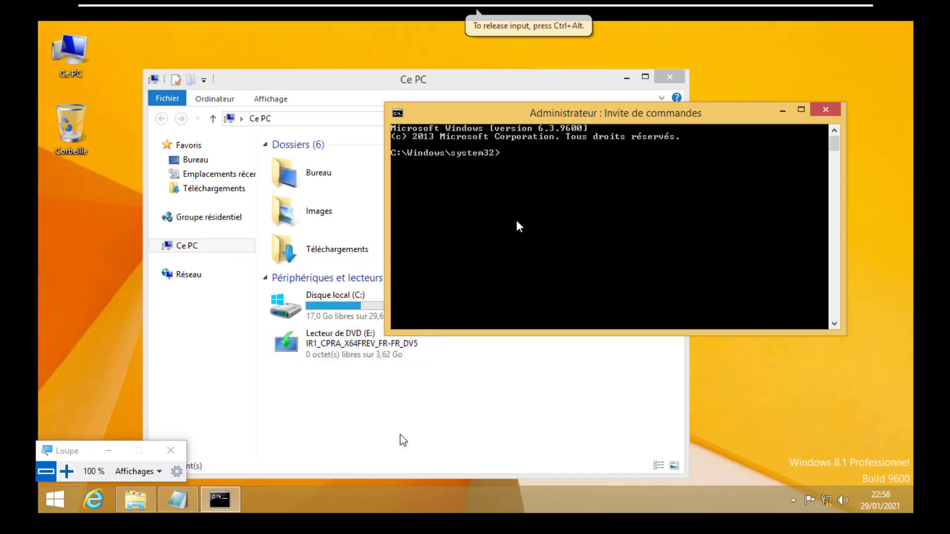
pyautogui.click(178, 501)
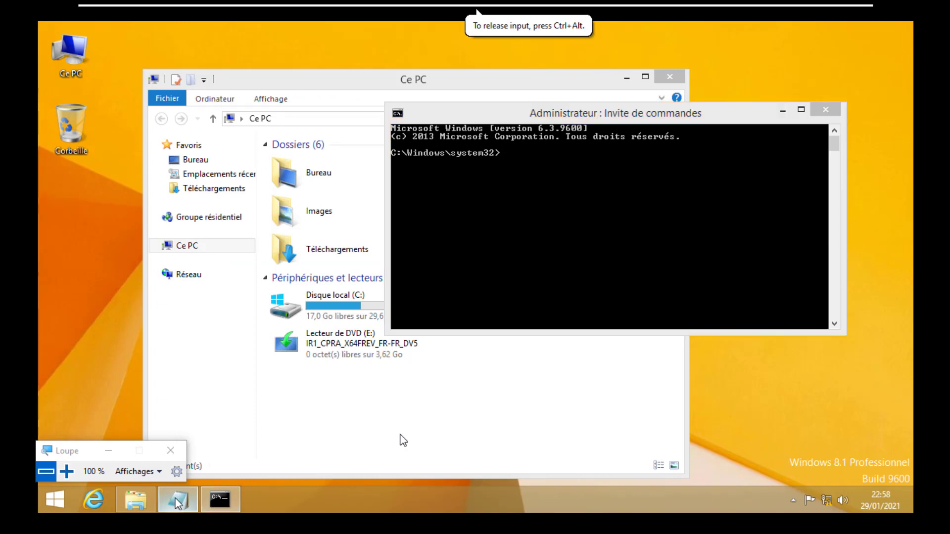
pyautogui.click(520, 208)
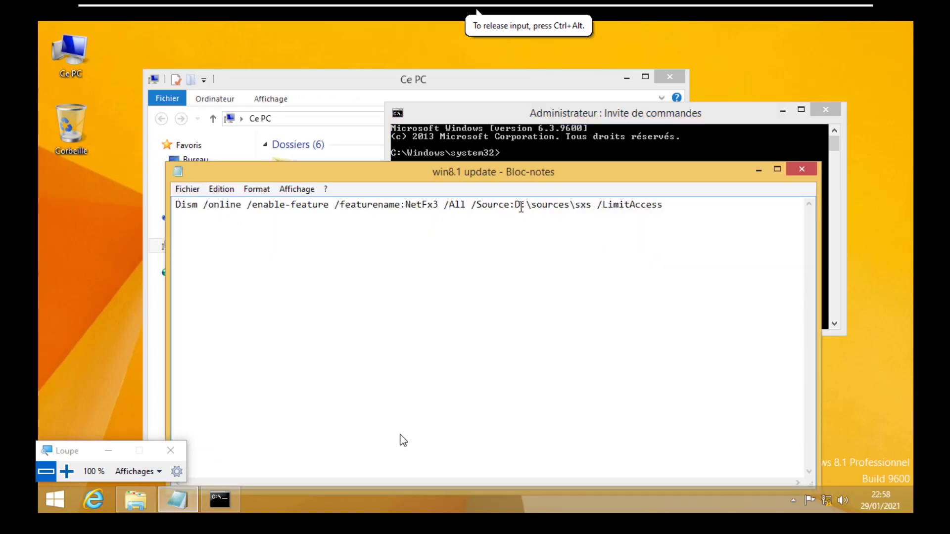
pyautogui.hotkey('ctrl', 'alt')
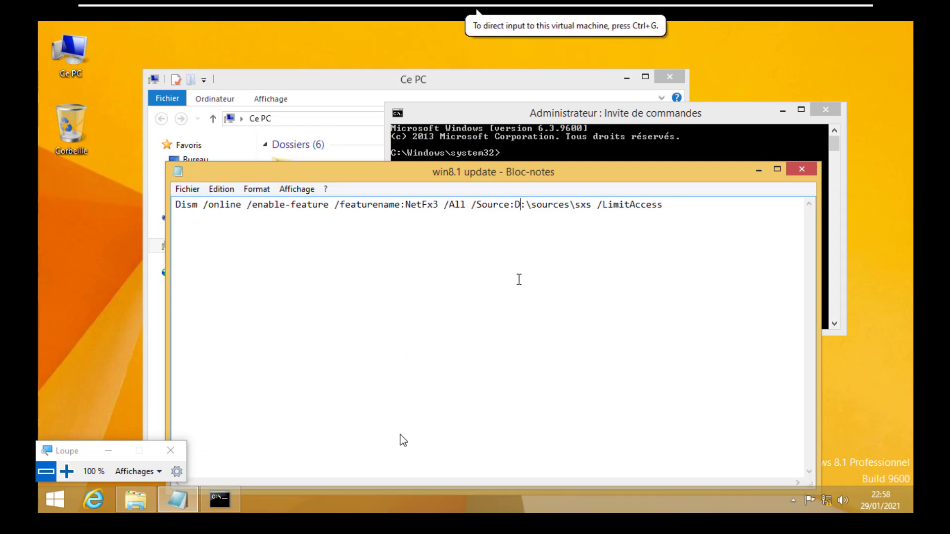
pyautogui.press('super+plus')
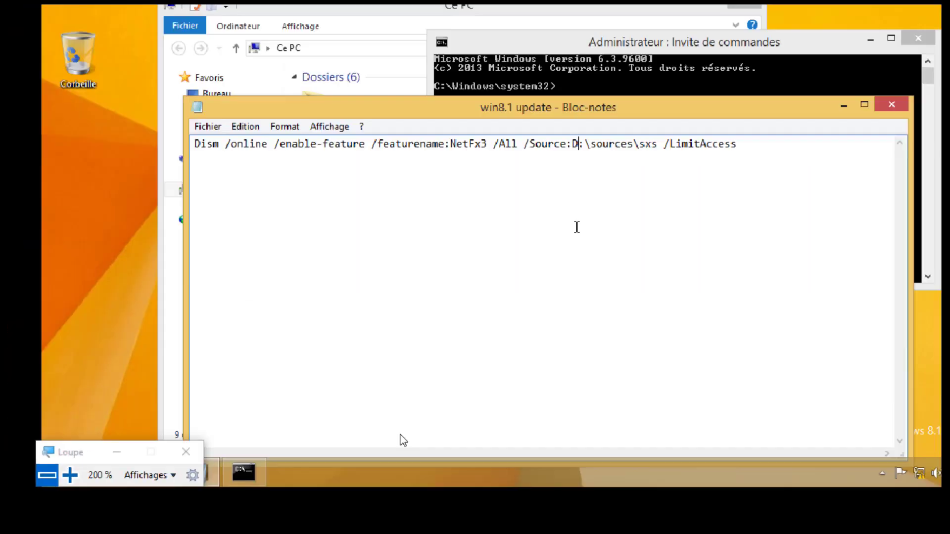
pyautogui.press('super+minus')
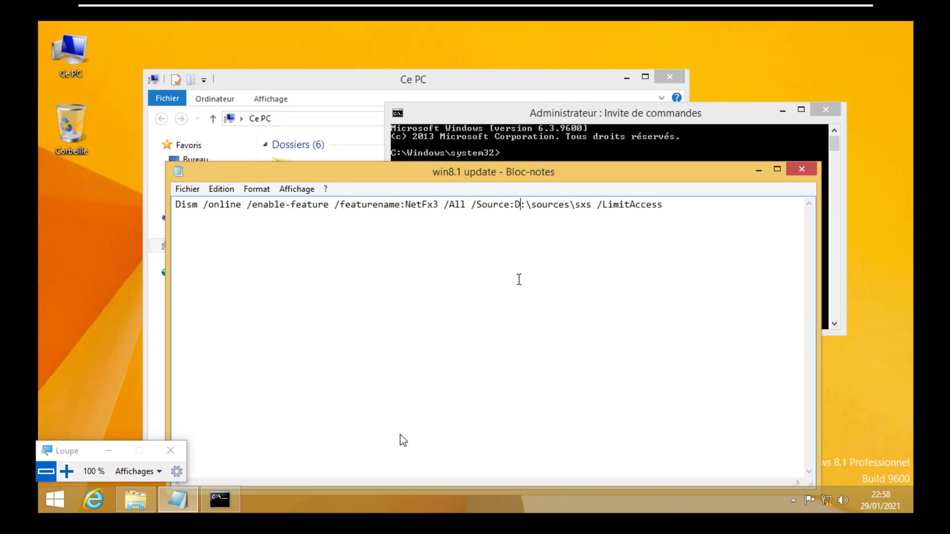
pyautogui.press('super+plus')
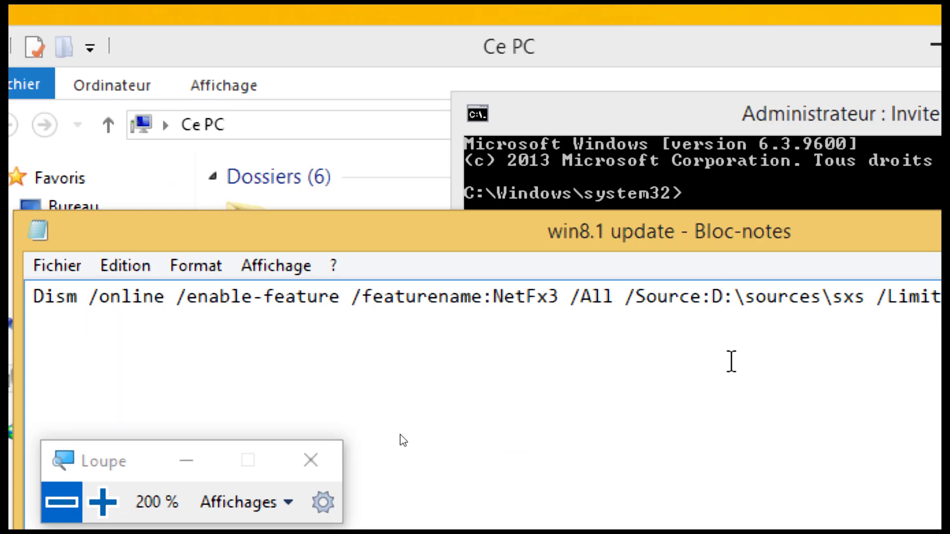
pyautogui.press('BackSpace')
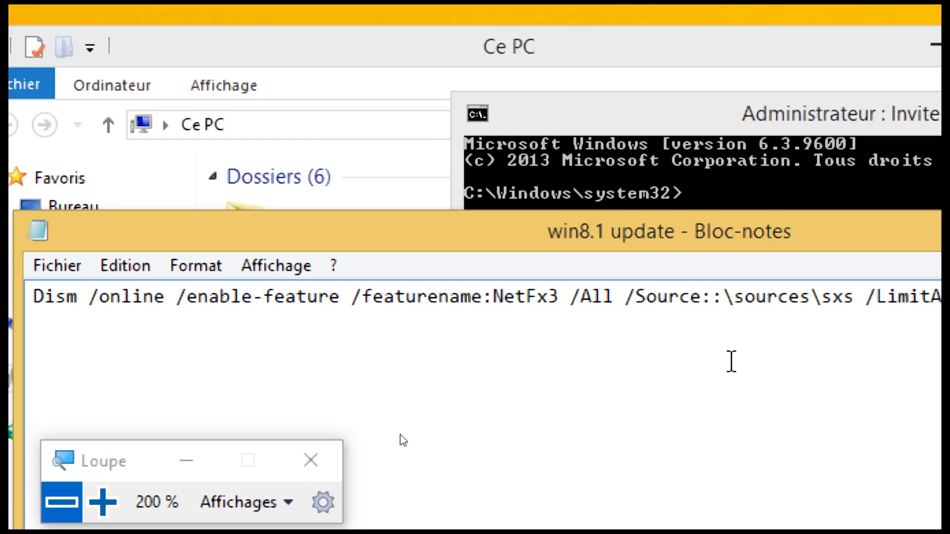
pyautogui.write('E')
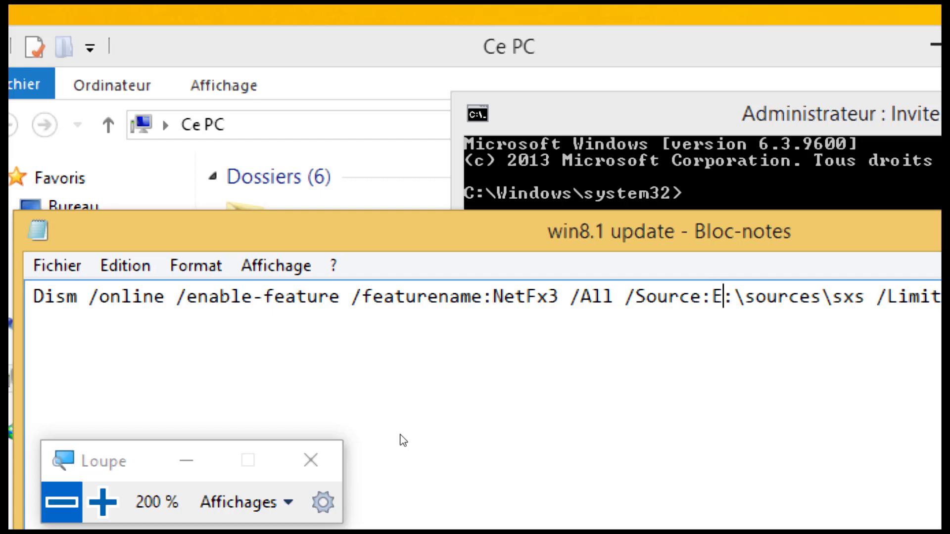
pyautogui.press('super+minus')
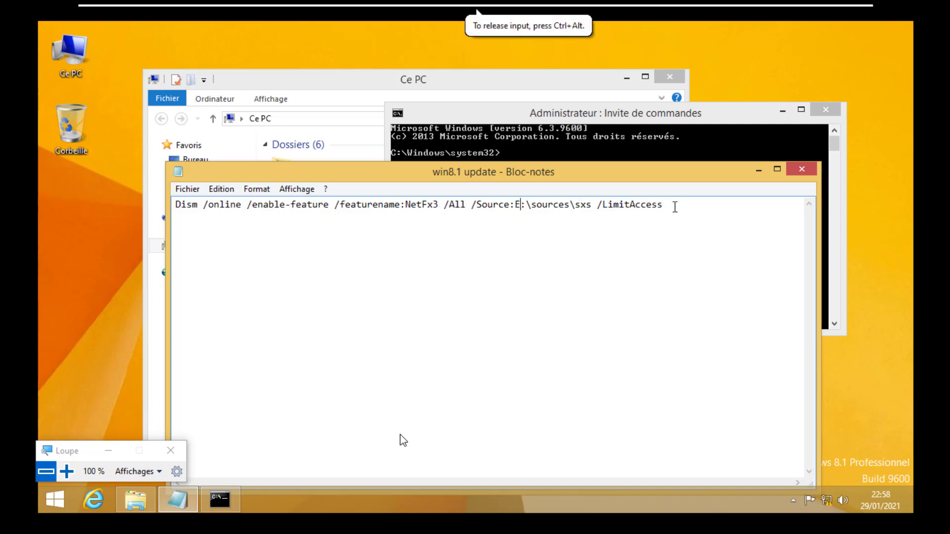
# - Copy the full Dism command from the note, run it in the administrator command prompt, and close the prompt once it completes
pyautogui.moveTo(675, 206); pyautogui.dragTo(155, 207)
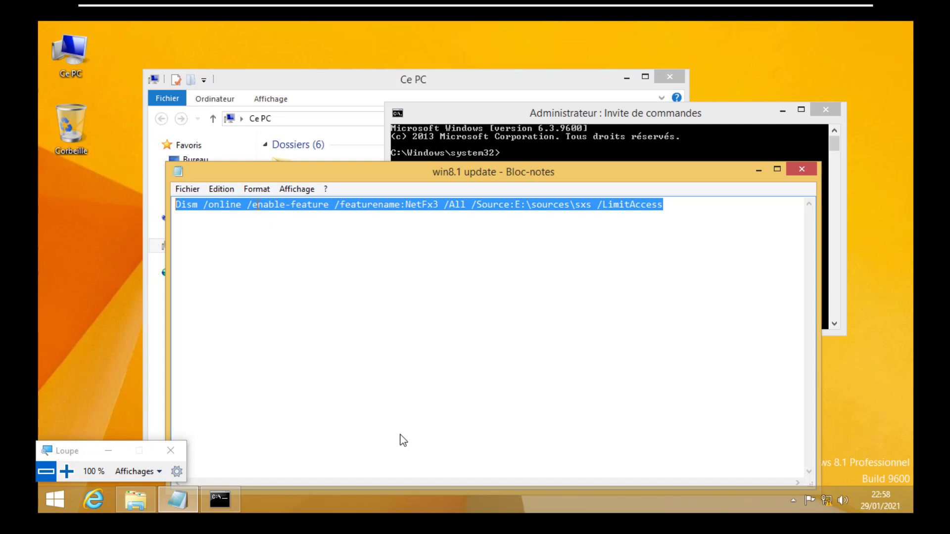
pyautogui.rightClick(258, 205)
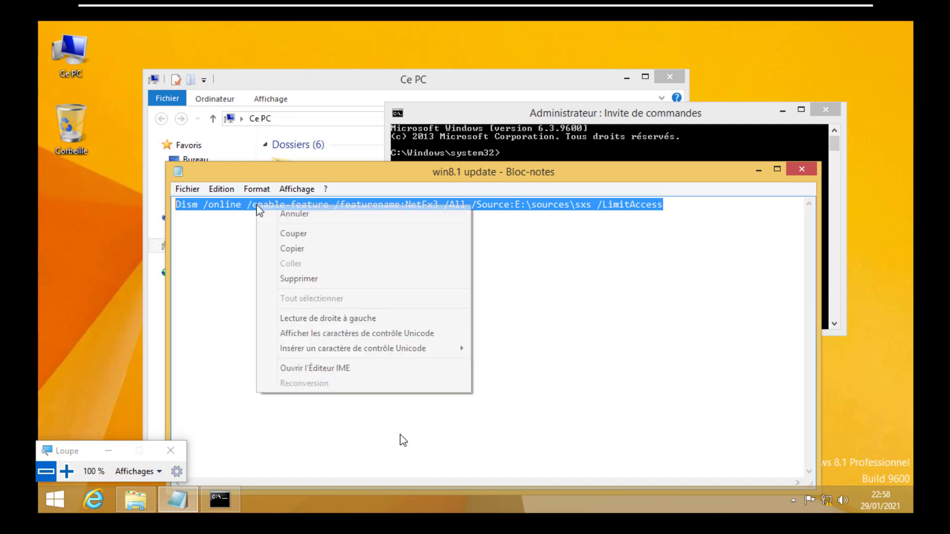
pyautogui.click(304, 251)
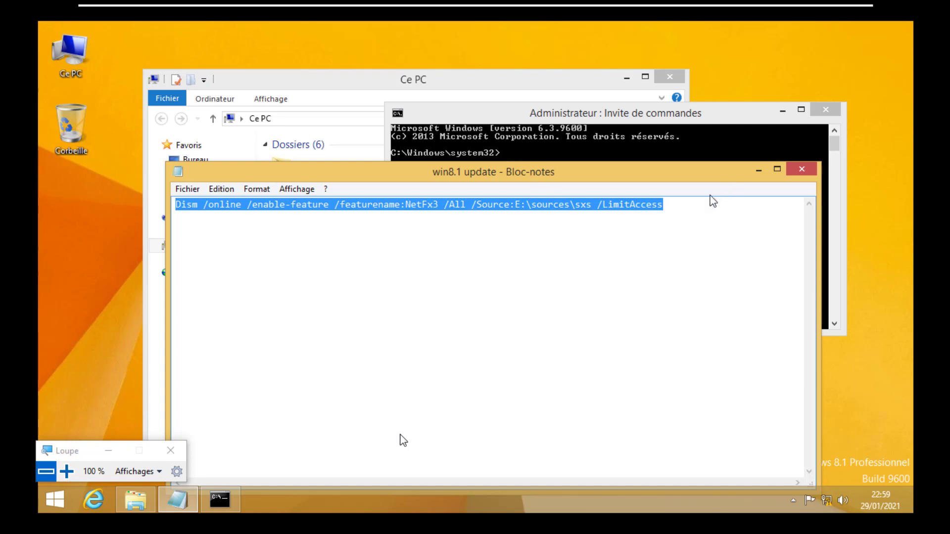
pyautogui.click(759, 171)
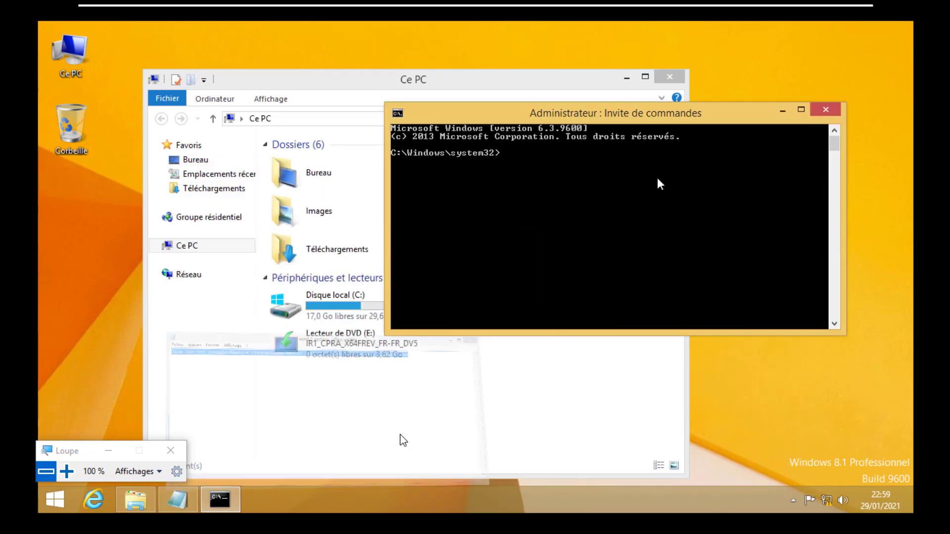
pyautogui.rightClick(516, 164)
pyautogui.click(565, 203)
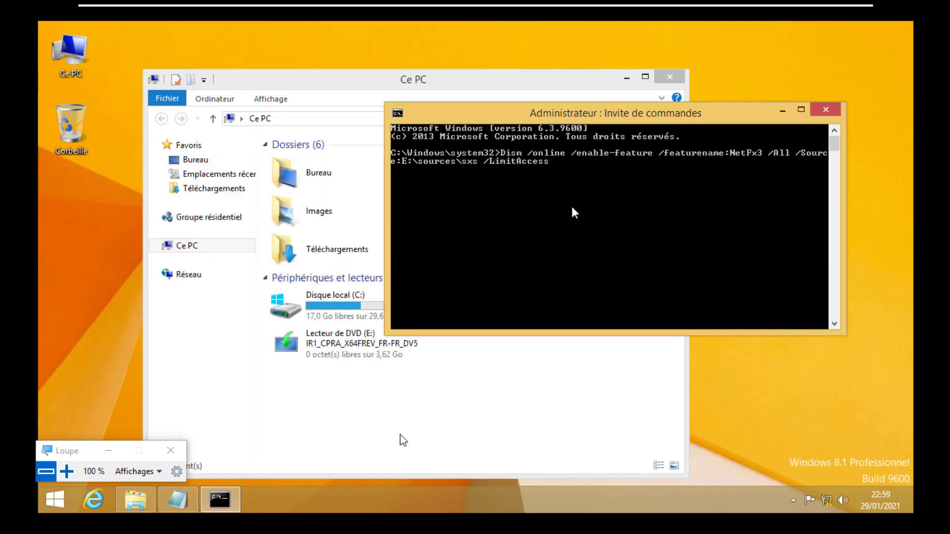
pyautogui.press('Return')
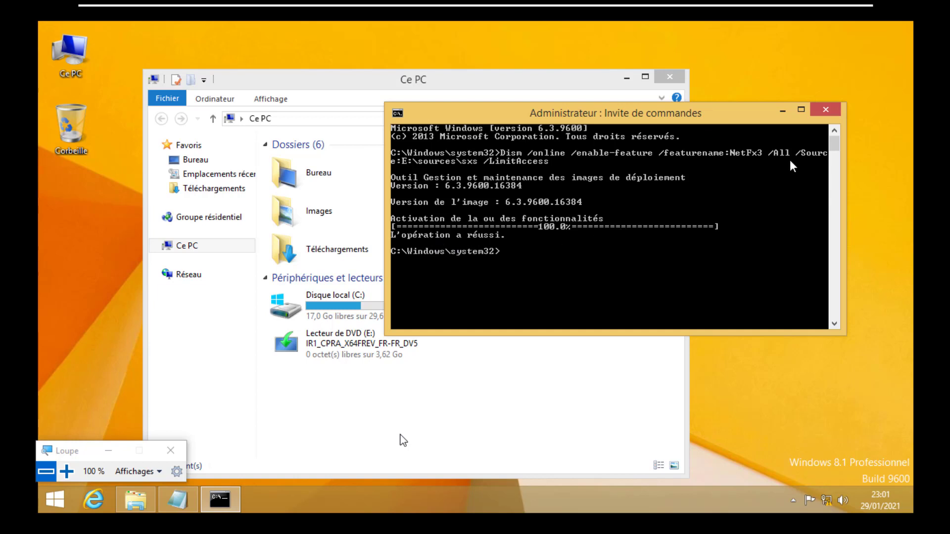
pyautogui.click(826, 110)
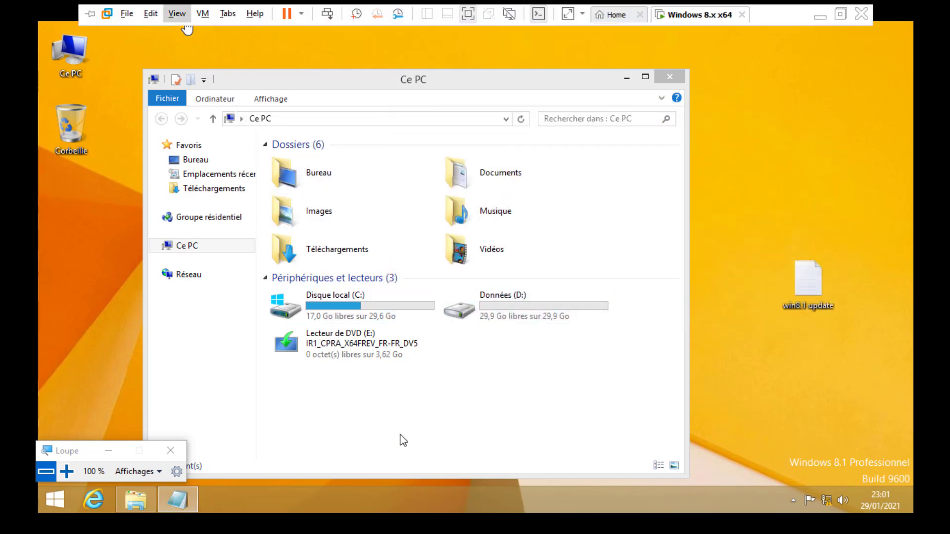
# - Open the virtual machine's settings for the CD/DVD (SATA) removable device
pyautogui.click(203, 13)
pyautogui.press('Down')
pyautogui.press('Down')
pyautogui.press('Right')
pyautogui.press('Down')
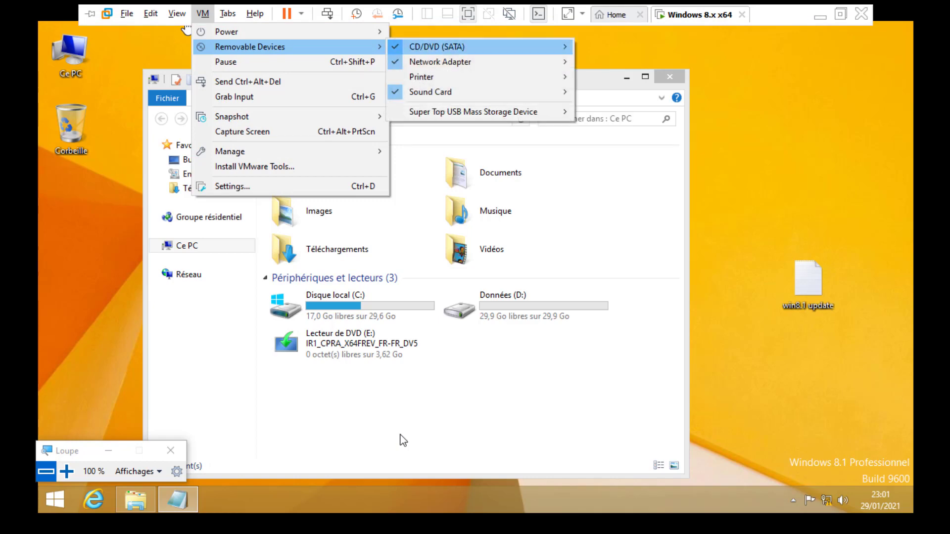
pyautogui.press('Right')
pyautogui.press('Down')
pyautogui.press('Down')
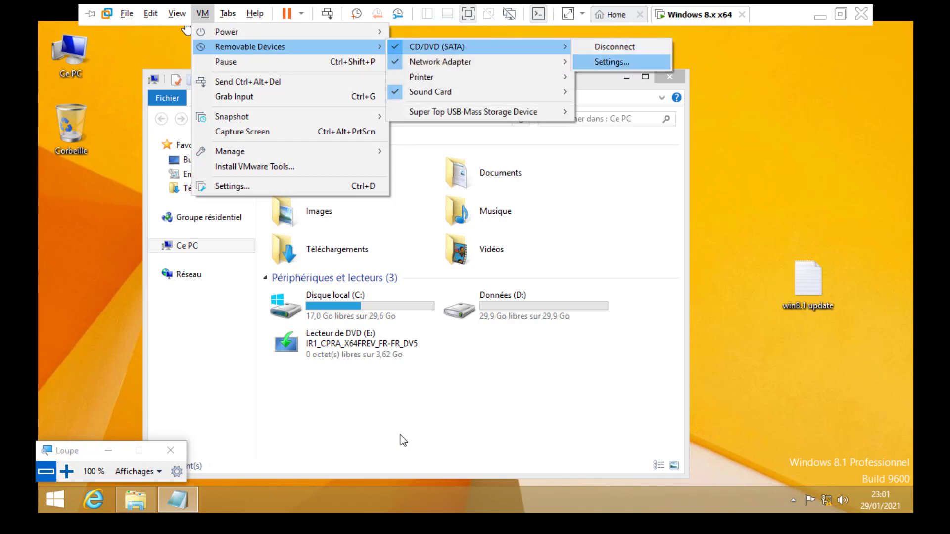
pyautogui.press('Return')
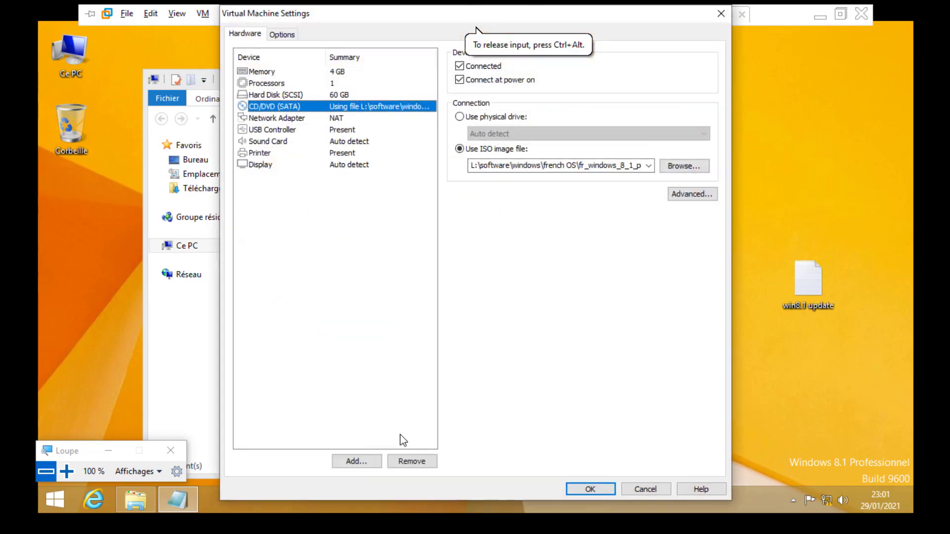
# - Load Microsoft encart.iso from the host's Bureau folder into the virtual DVD drive and apply the settings
pyautogui.press('Tab')
pyautogui.press('Tab')
pyautogui.press('Tab')
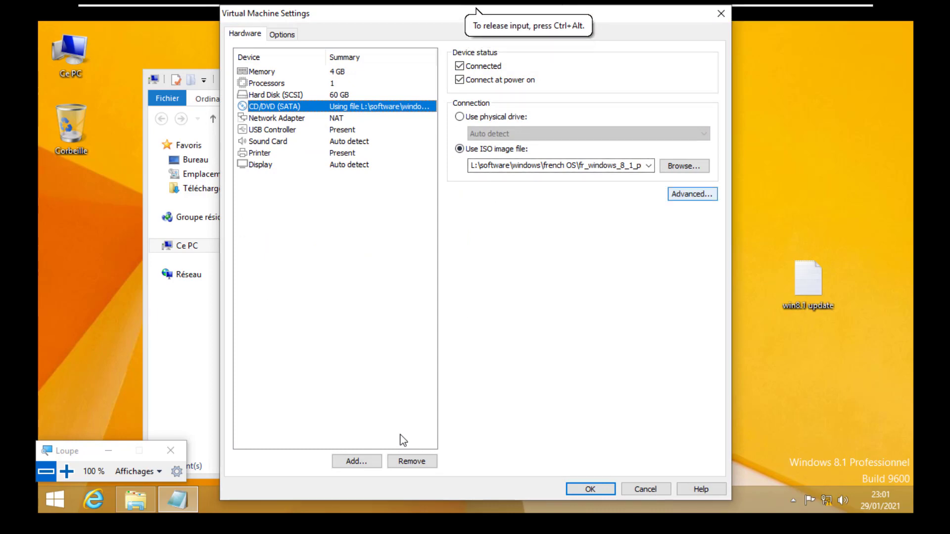
pyautogui.hotkey('shift', 'Tab')
pyautogui.press('Return')
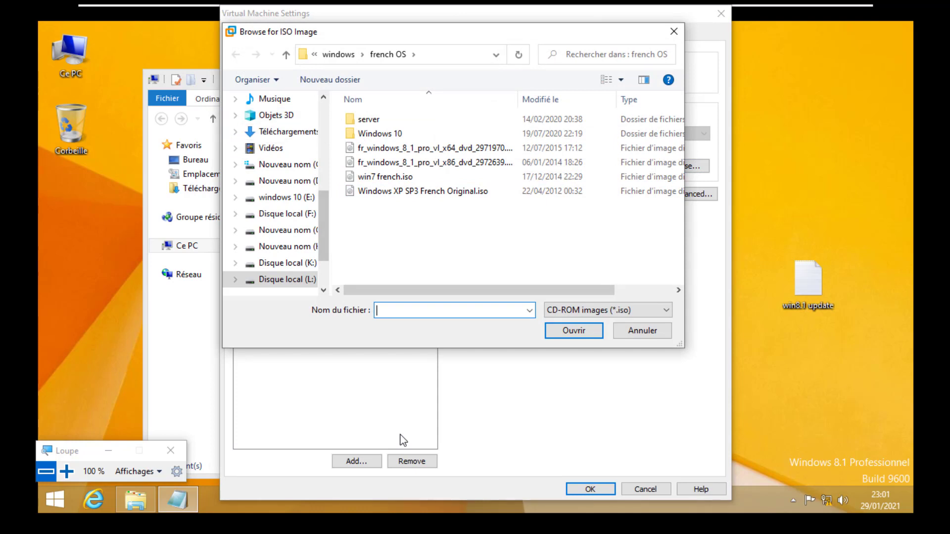
pyautogui.scroll(1, 277, 198)
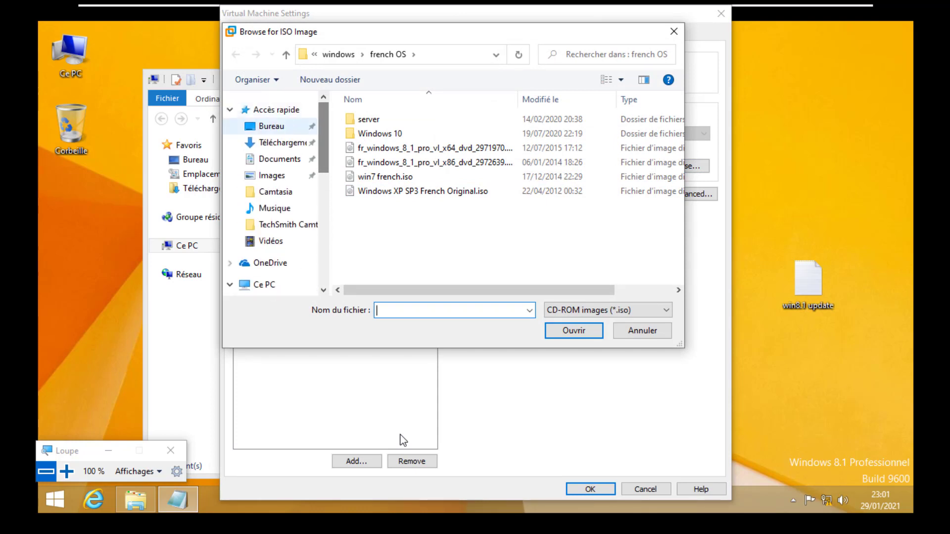
pyautogui.press('Tab')
pyautogui.press('Right')
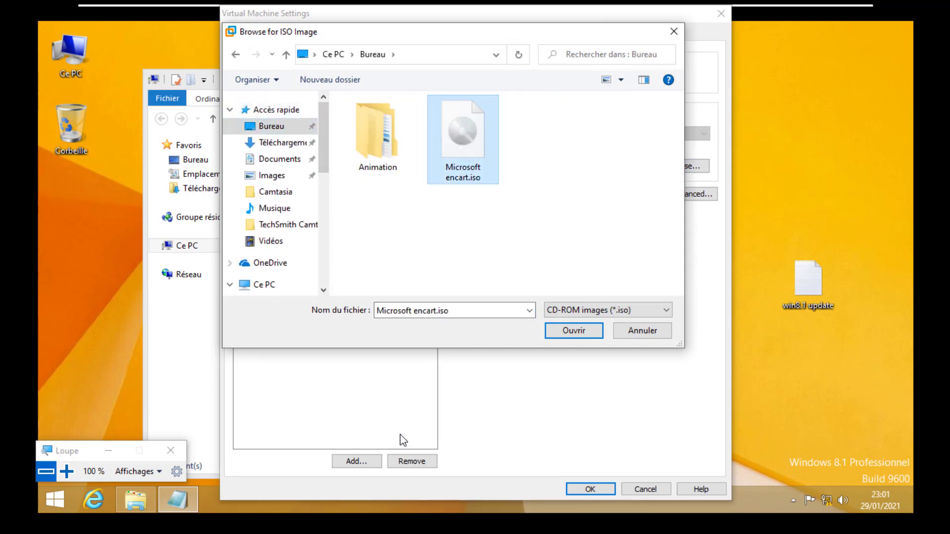
pyautogui.press('Return')
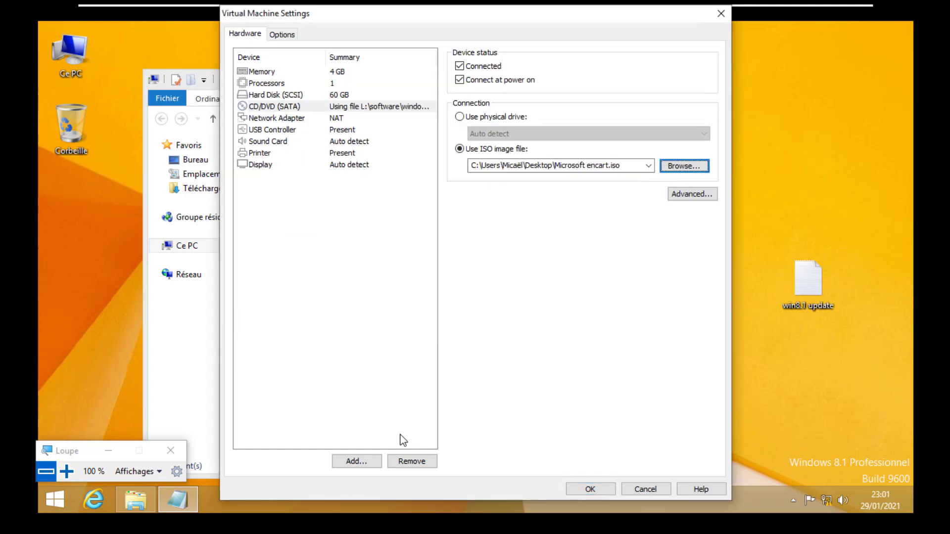
pyautogui.click(588, 489)
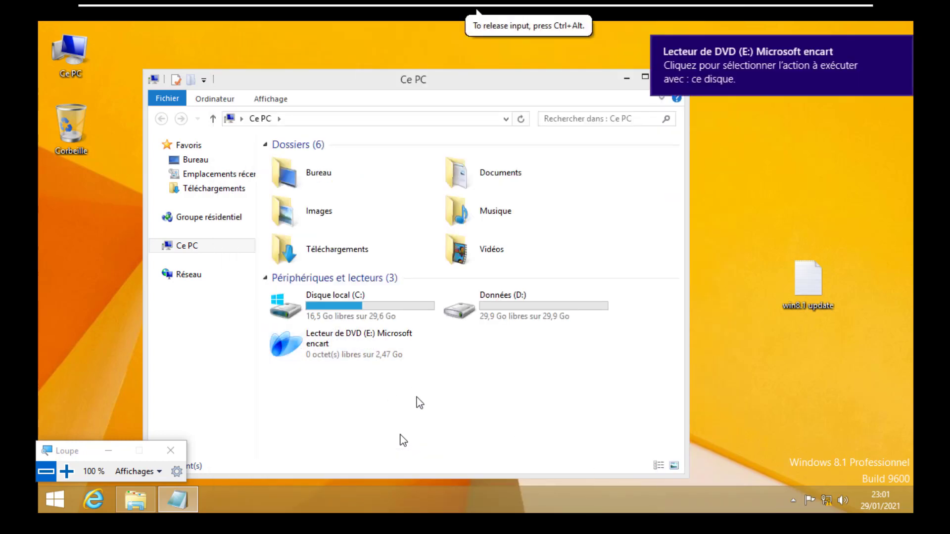
# - Launch the Encarta 2009 - Collection setup from DVD drive E:, accept the licence terms, and authorize the installation
pyautogui.doubleClick(365, 344)
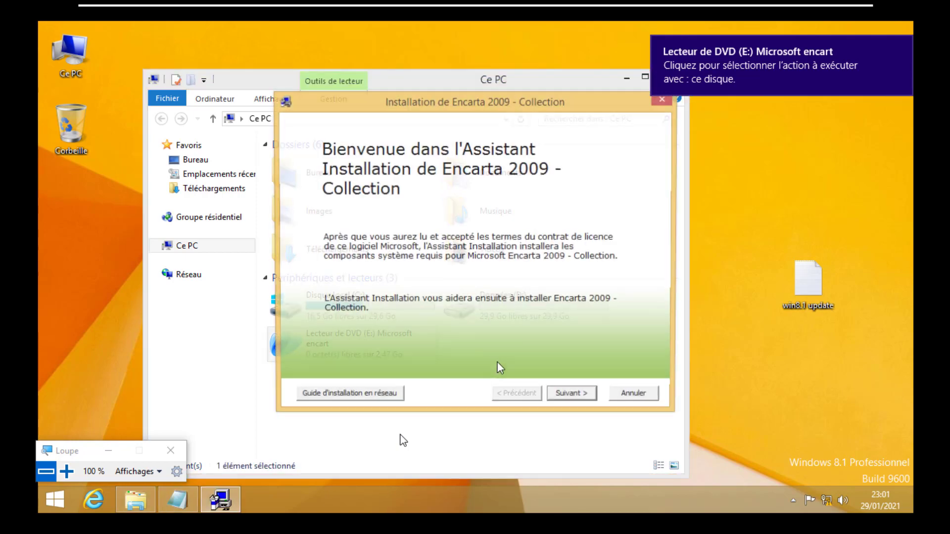
pyautogui.click(577, 397)
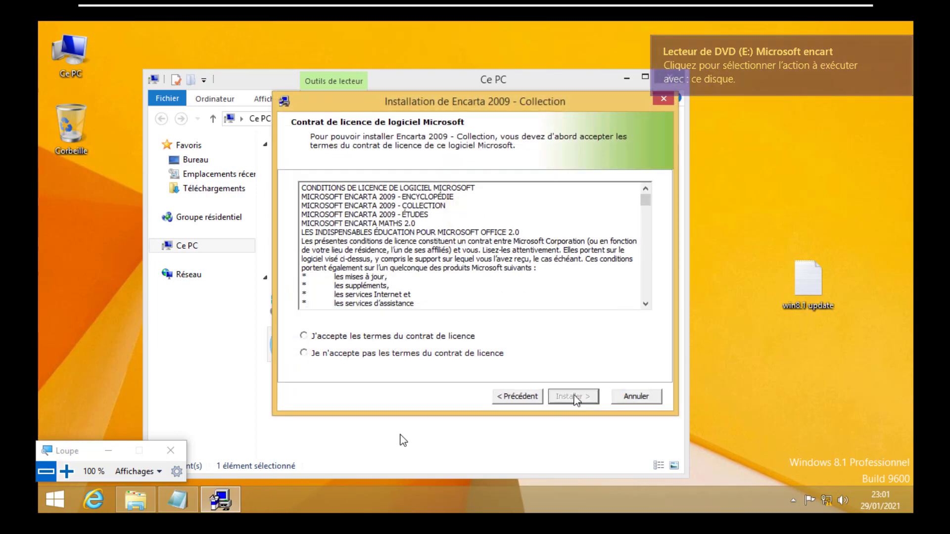
pyautogui.click(395, 338)
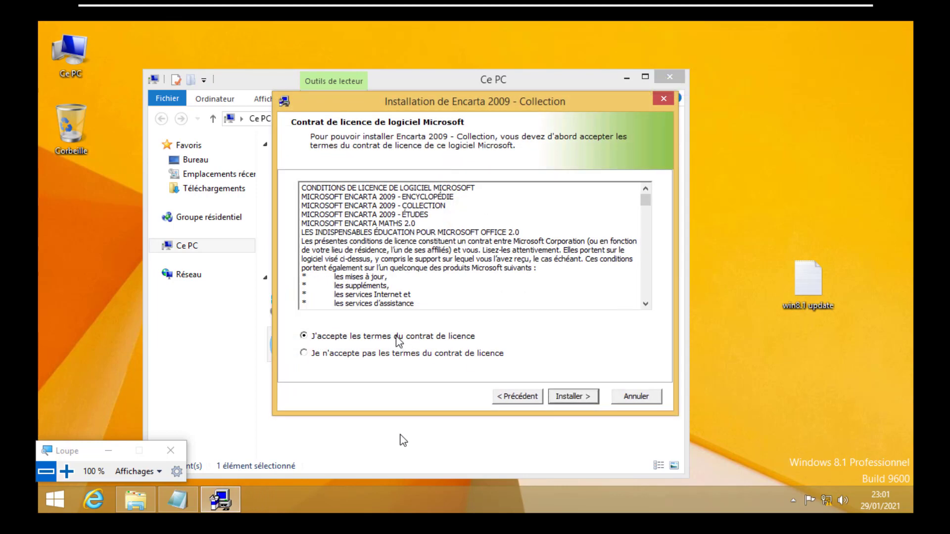
pyautogui.click(593, 397)
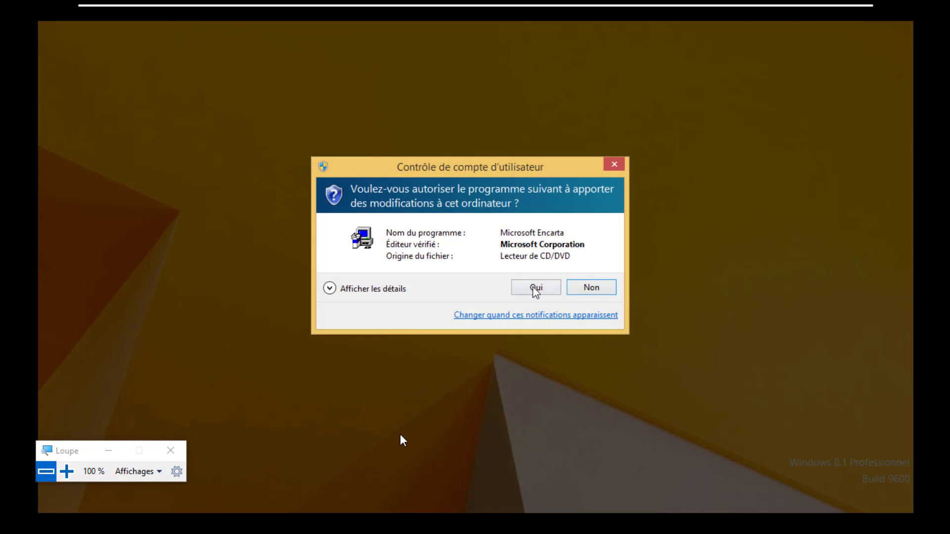
pyautogui.click(534, 289)
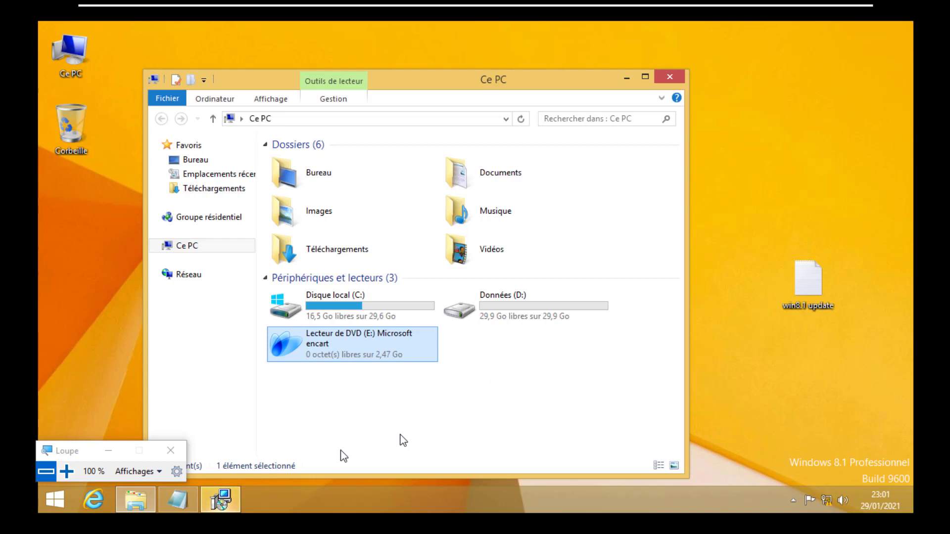
# - Bring the Encarta 2009 - Collection installer window forward and proceed to the installation type choice
pyautogui.click(227, 502)
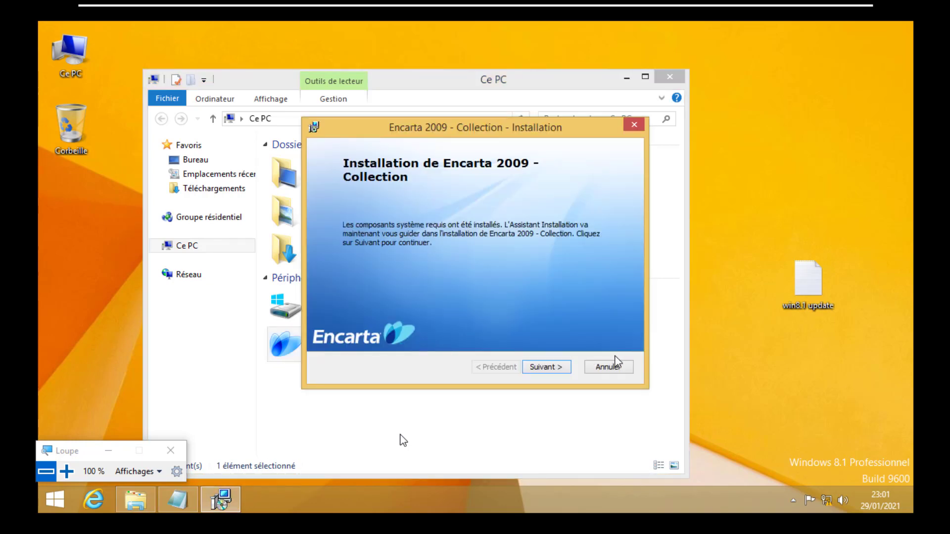
pyautogui.click(551, 367)
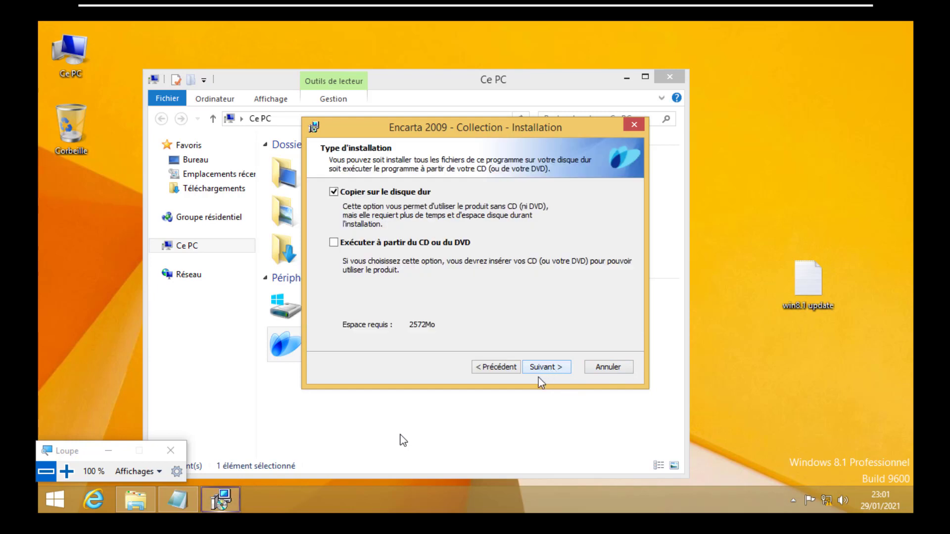